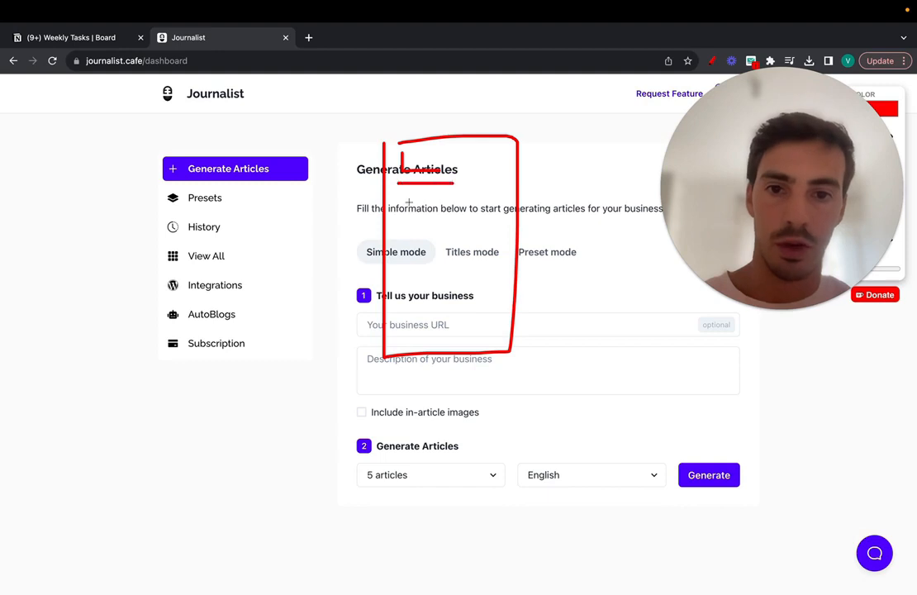
- Sketch content blocks inside the red page outline, with link lines leading out to either side
mouse_move(402, 214)
mouse_down()
mouse_move(428, 243)
mouse_move(455, 221)
mouse_up()
mouse_move(406, 260)
mouse_down()
mouse_move(446, 261)
mouse_move(429, 271)
mouse_move(305, 252)
mouse_move(317, 225)
mouse_up()
drag(405, 336, 388, 350)
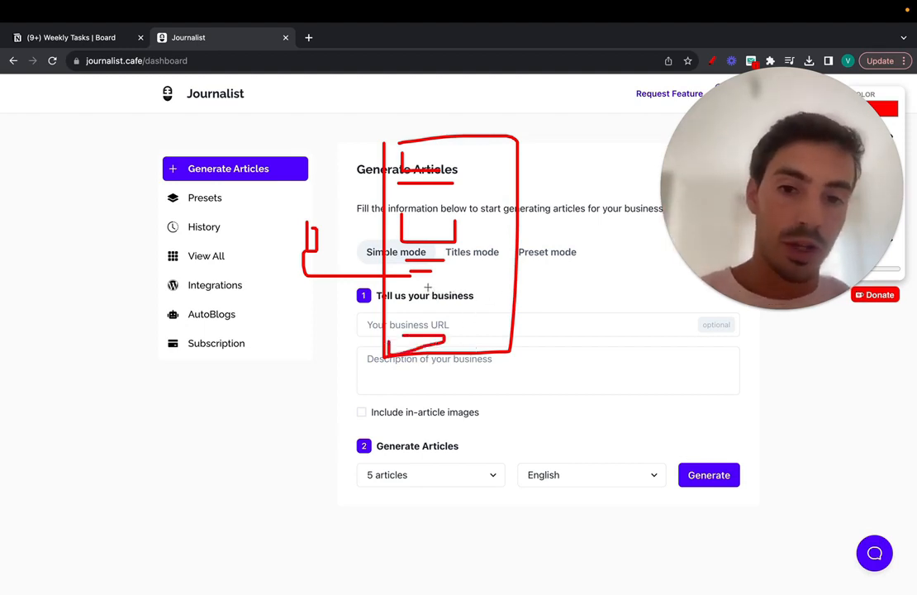
drag(430, 282, 583, 264)
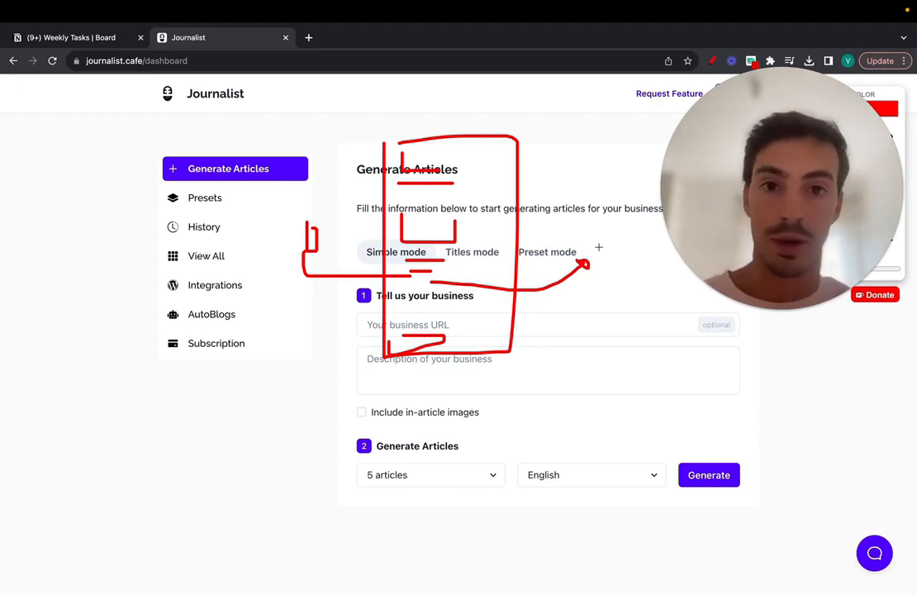
- Exit the screen annotation tool and clear the red drawings from the dashboard
drag(779, 217, 616, 218)
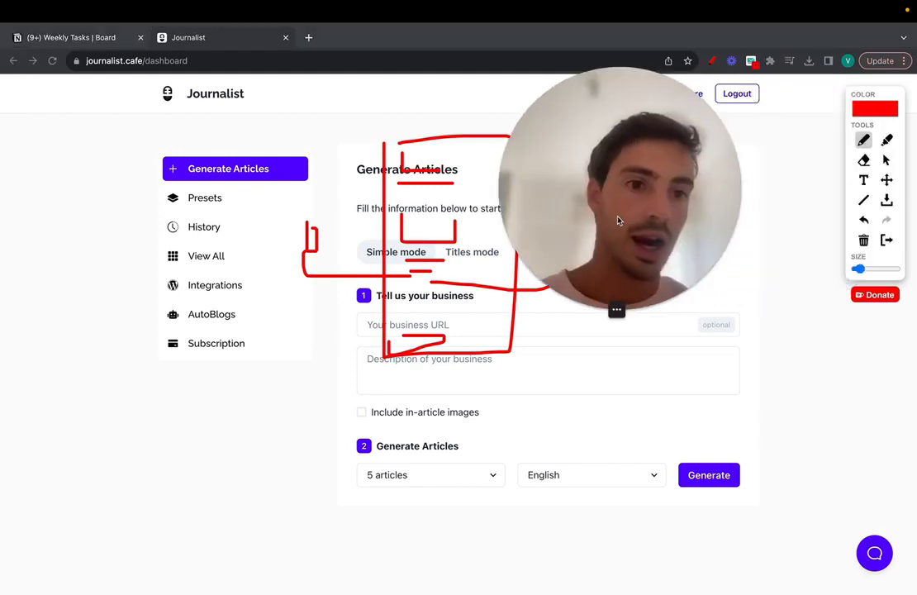
click(887, 241)
mouse_move(574, 159)
mouse_down()
mouse_move(672, 156)
mouse_move(681, 166)
mouse_up()
drag(731, 312, 158, 331)
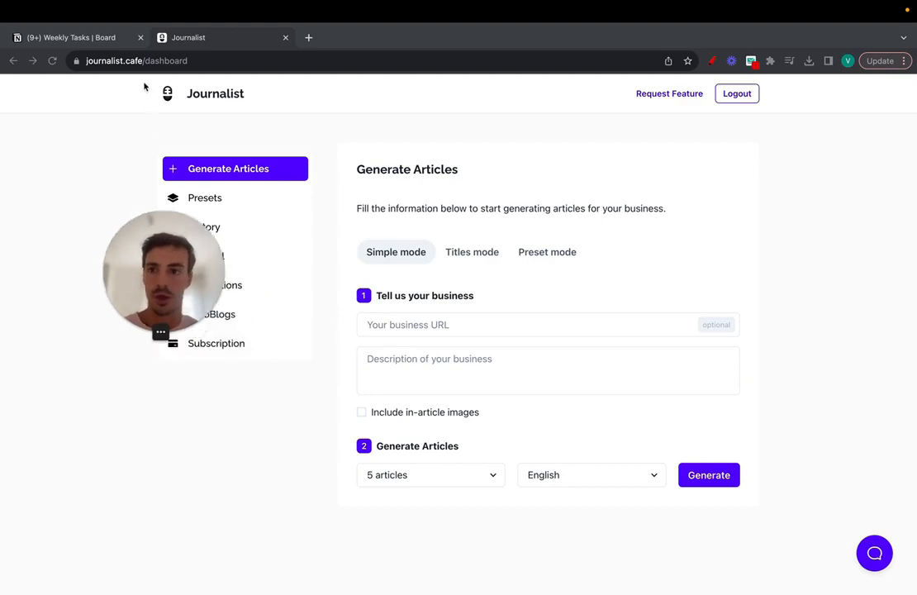
click(213, 93)
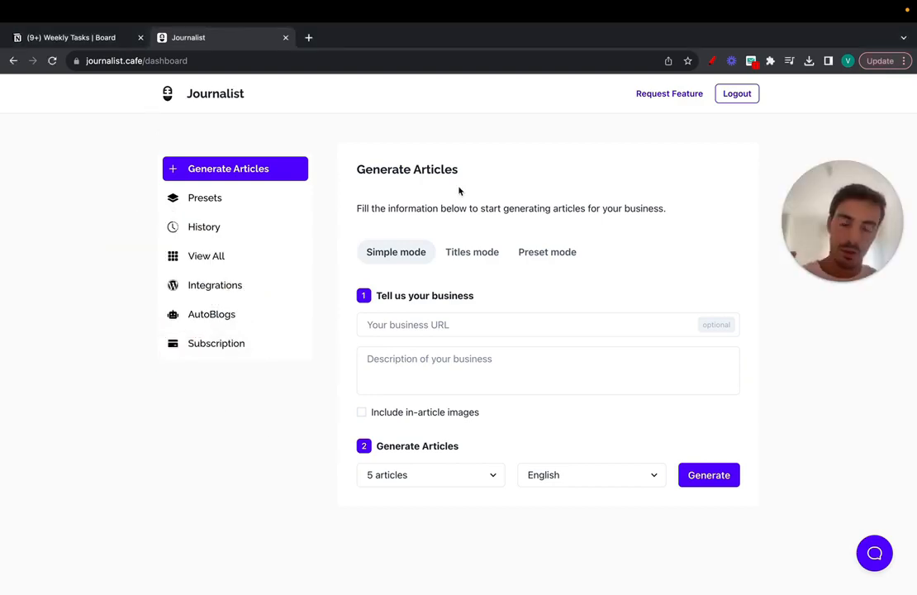
- Look through the Simple, Titles and Preset modes for generating articles
click(467, 259)
click(533, 260)
click(404, 261)
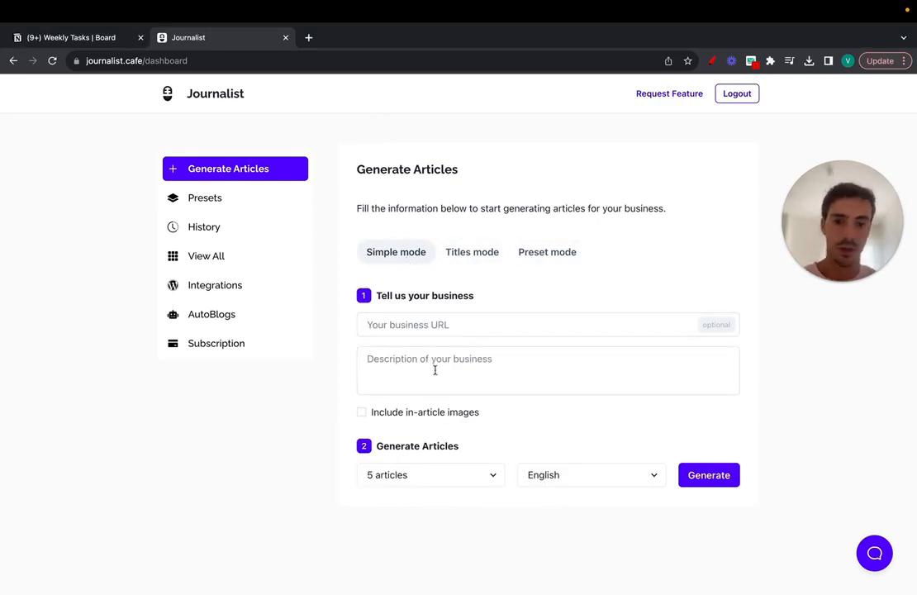
click(461, 254)
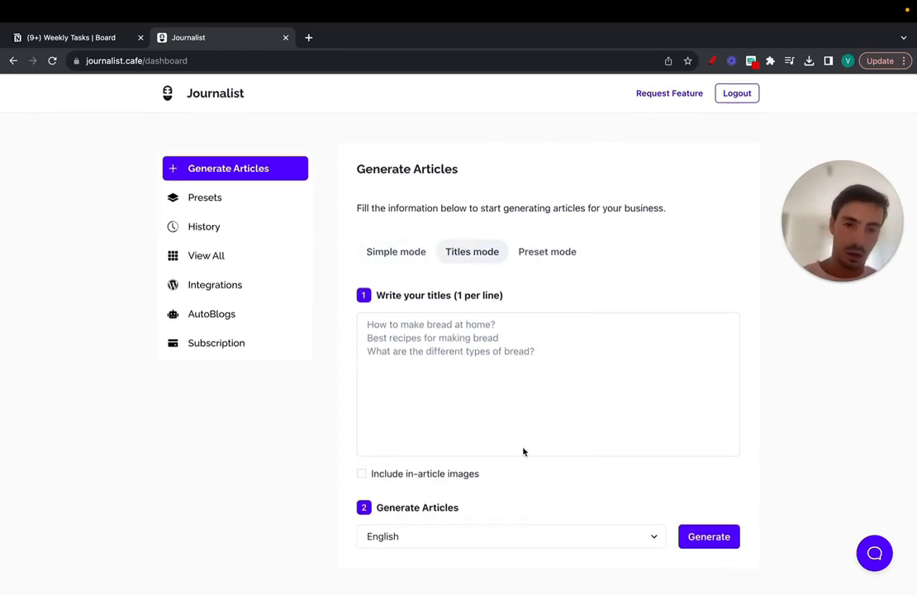
click(545, 252)
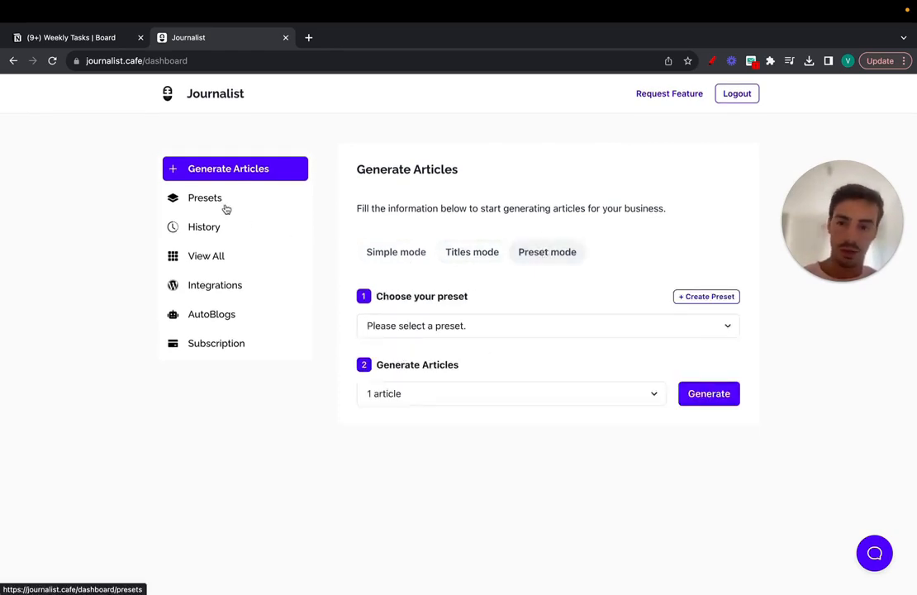
click(427, 256)
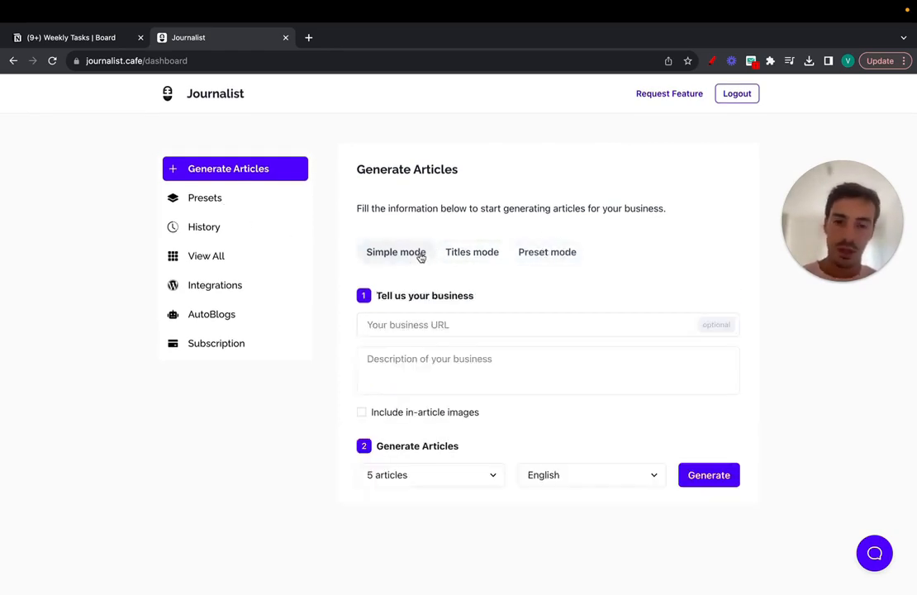
- Start a new preset from Preset mode and name it "My special Formula for Content"
click(547, 255)
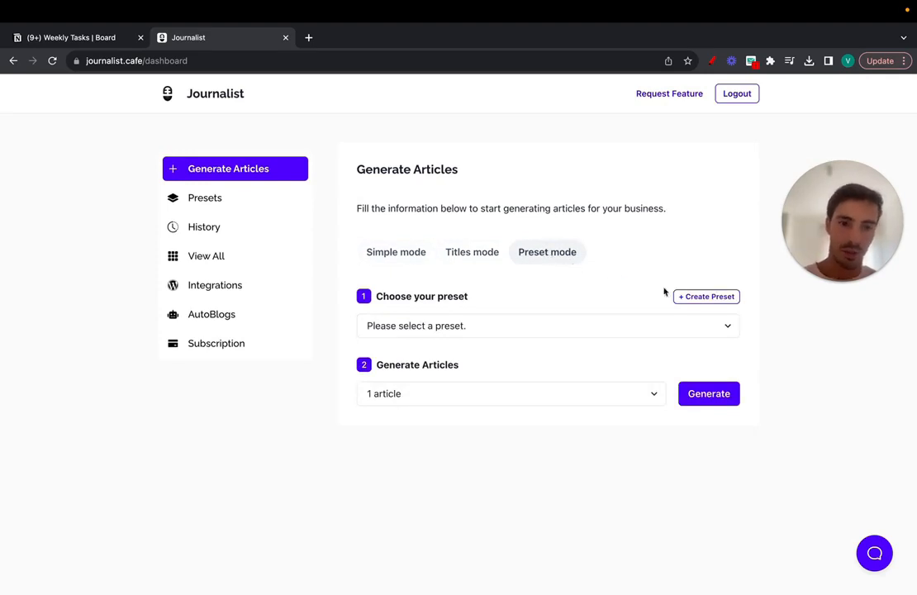
click(695, 301)
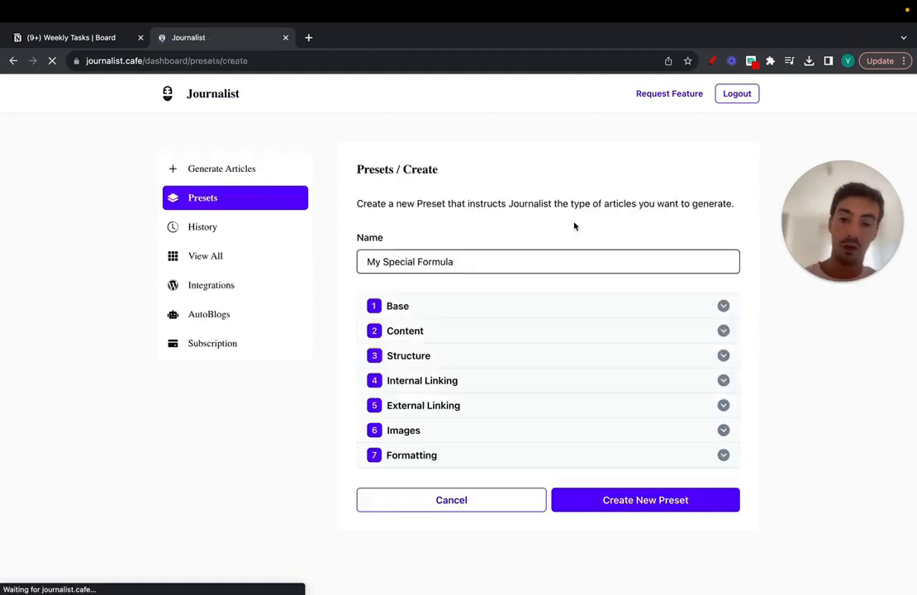
click(517, 260)
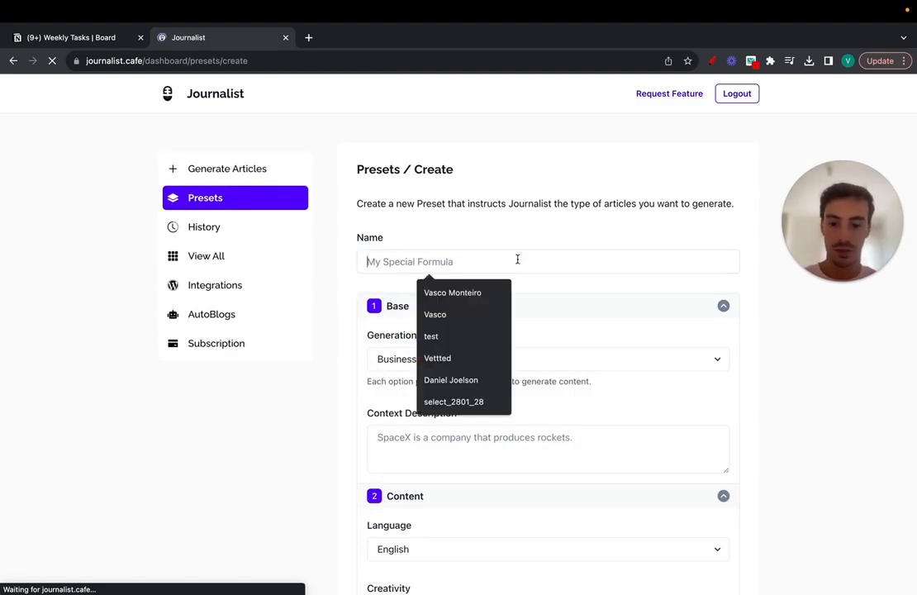
text(M)
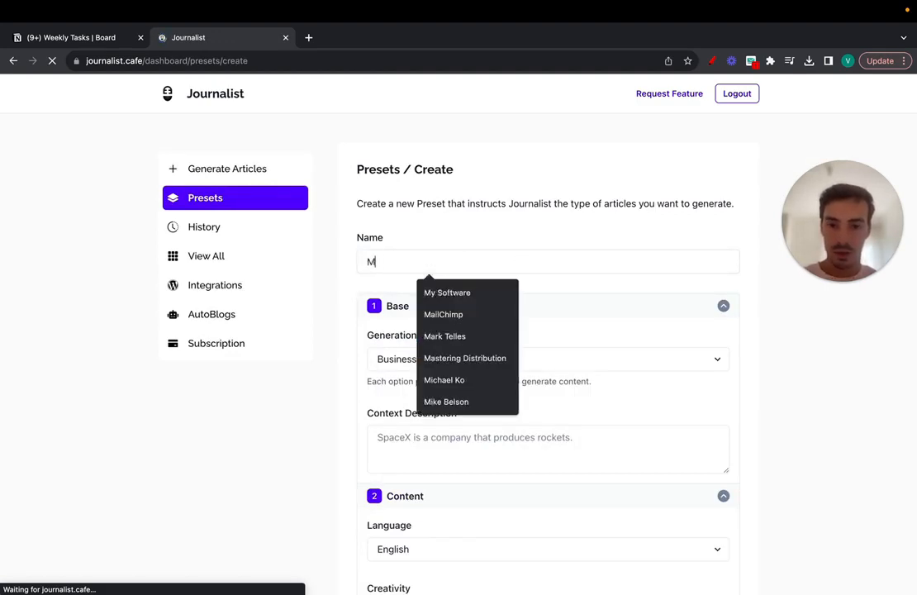
text(Y special Formu)
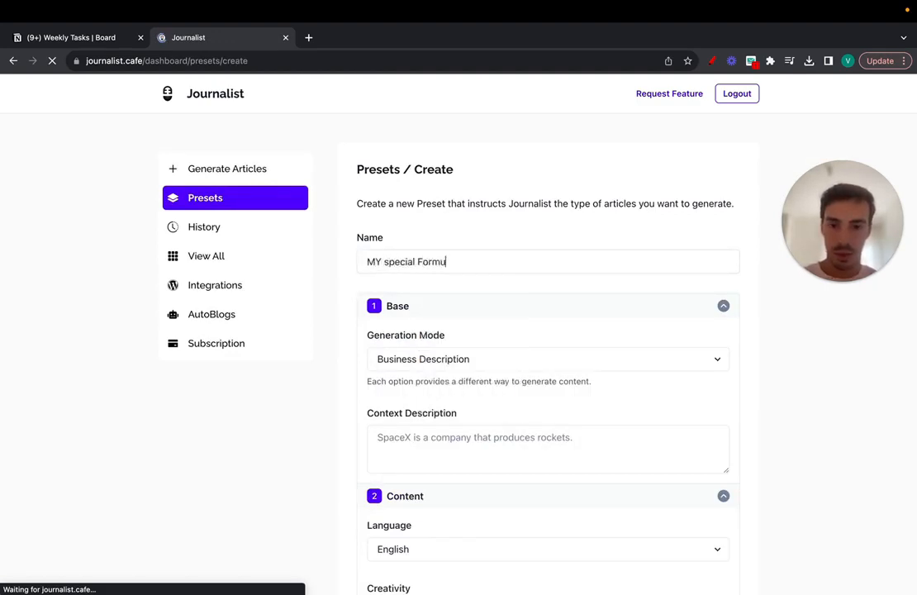
text(la)
click(381, 269)
key(BackSpace)
text(y)
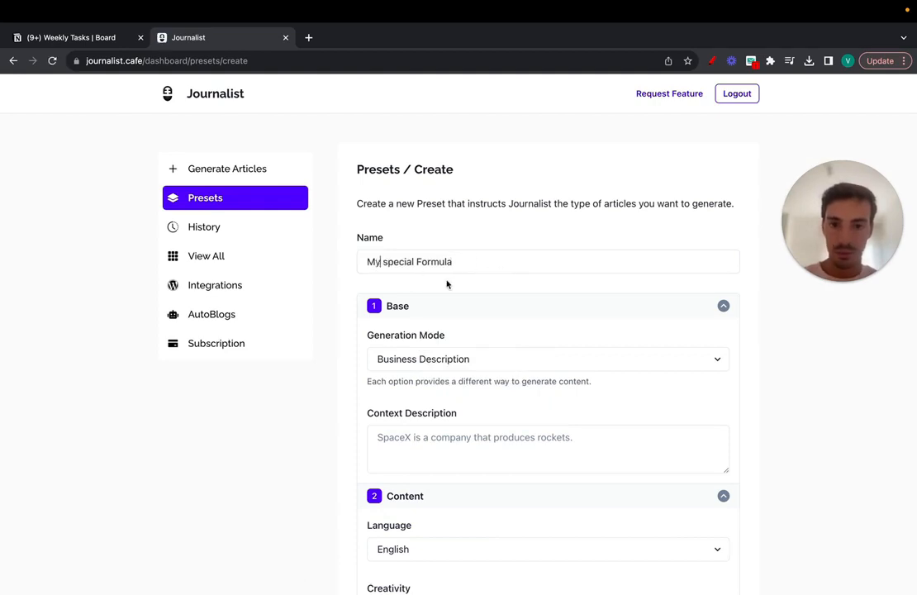
click(476, 270)
text(for Content)
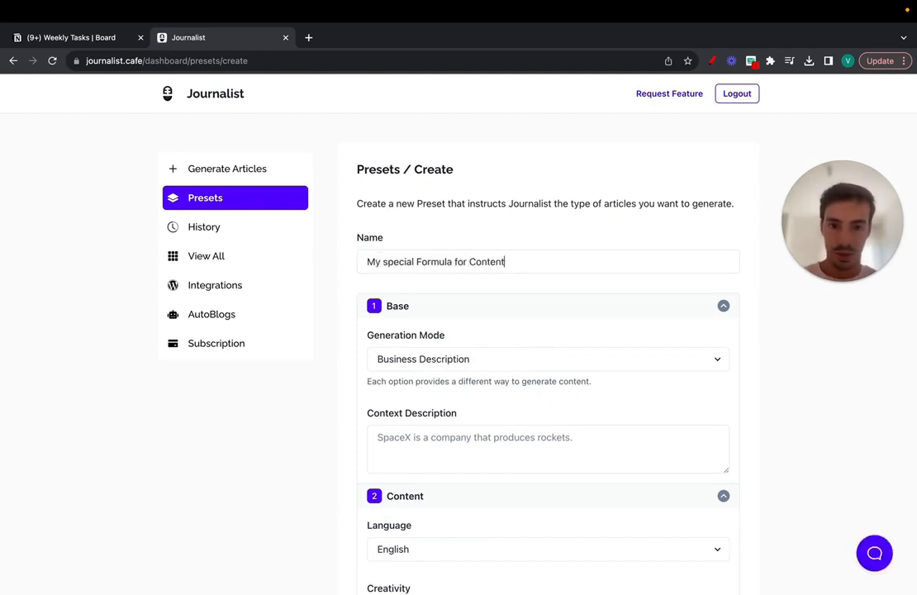
- Examine the preset's alternative generation modes, including Keyword-based, and return to Business Description
scroll(520, 311, down, 2)
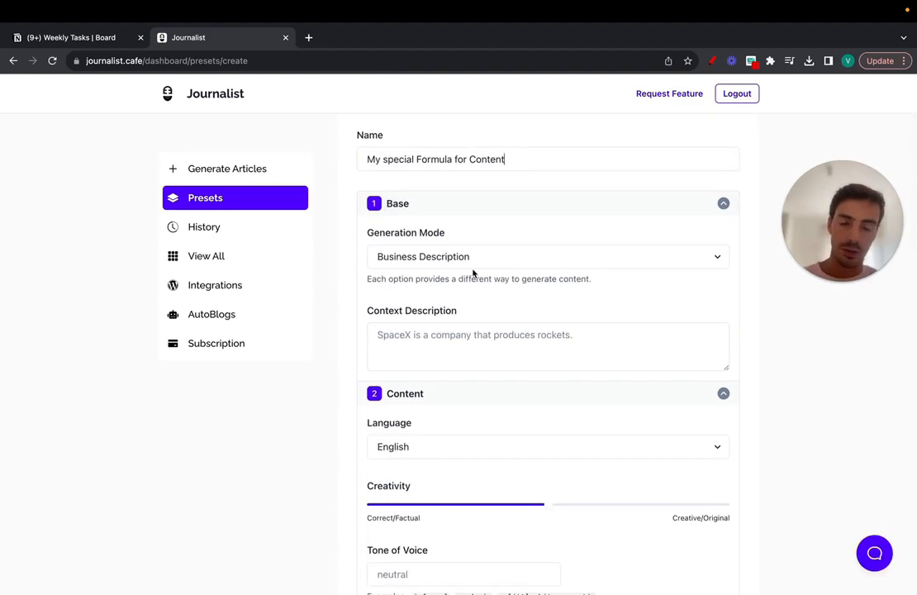
click(477, 263)
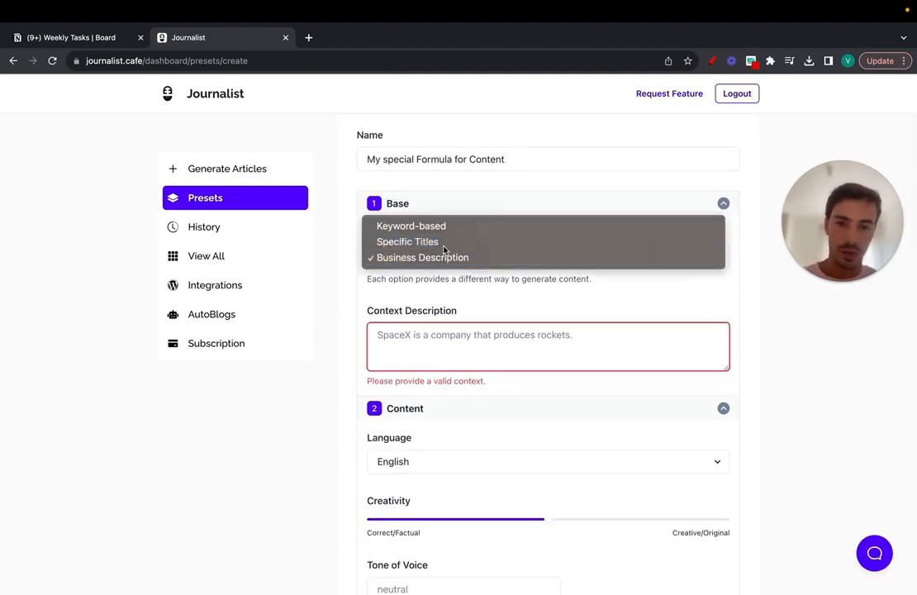
click(448, 243)
click(438, 257)
click(443, 242)
scroll(457, 299, down, 1)
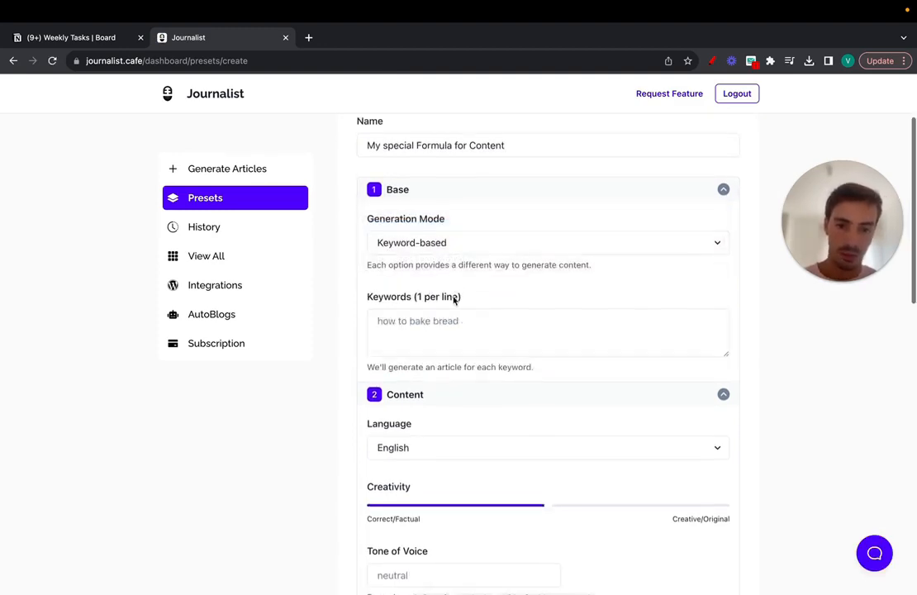
click(455, 237)
click(446, 270)
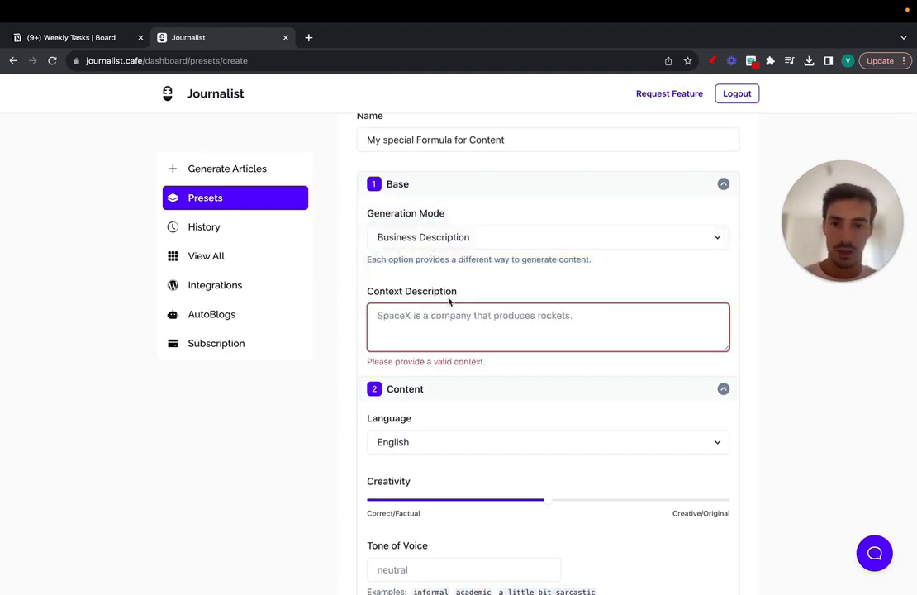
- Enter "My business sells computer screens to high end retailers." as the preset's context description
click(447, 311)
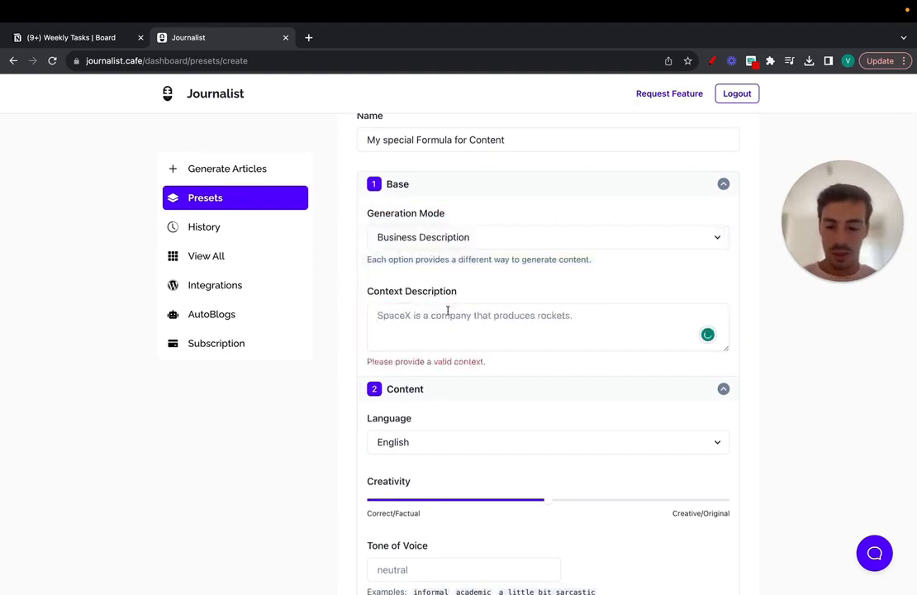
text(my bu)
key(super+a)
text(mY)
key(super+a)
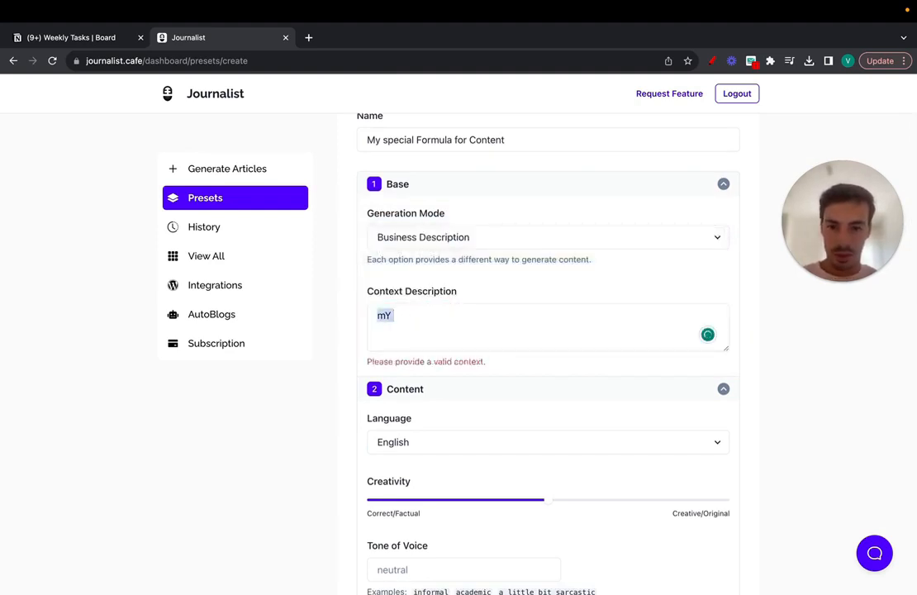
key(BackSpace)
text(y bus)
key(super+a)
text(My busiens)
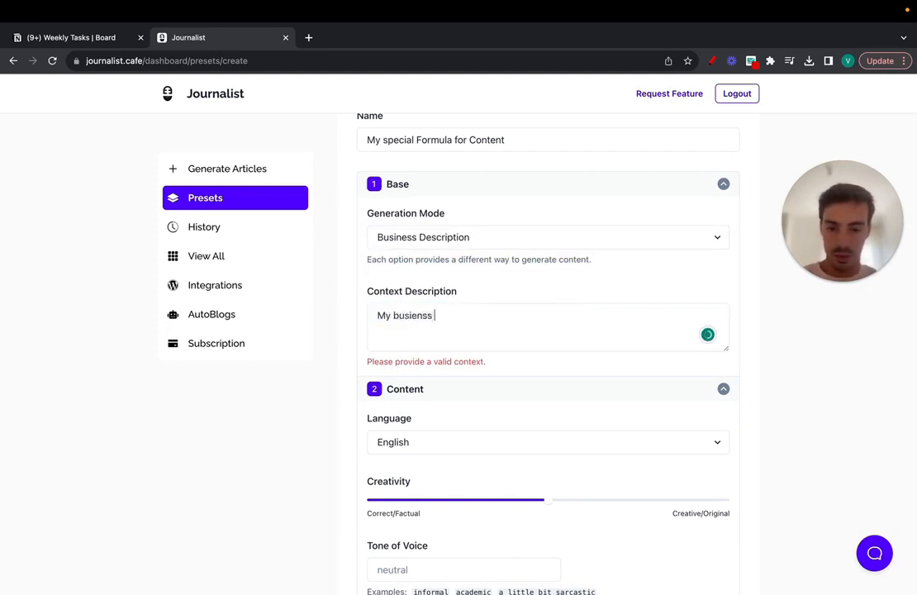
text(ss sells computer)
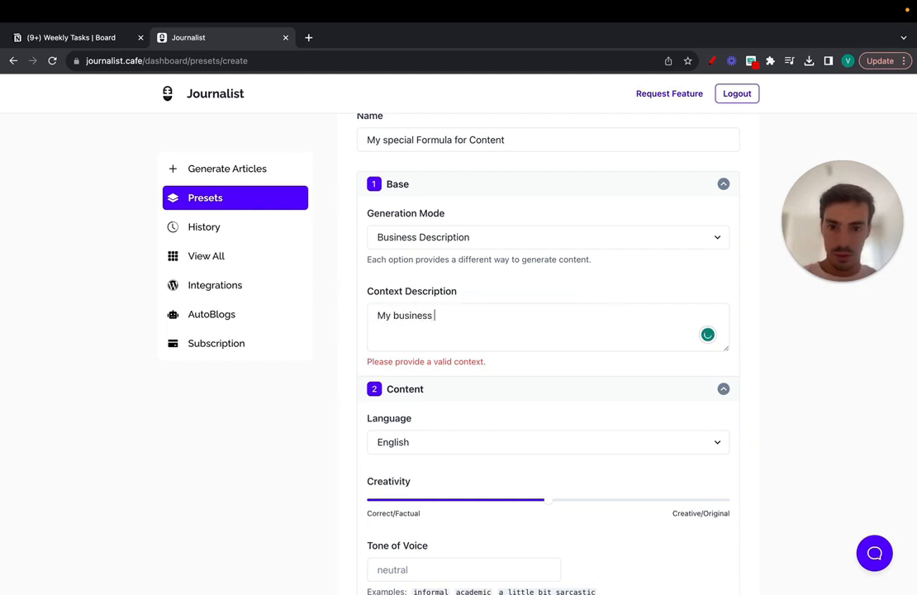
text( s)
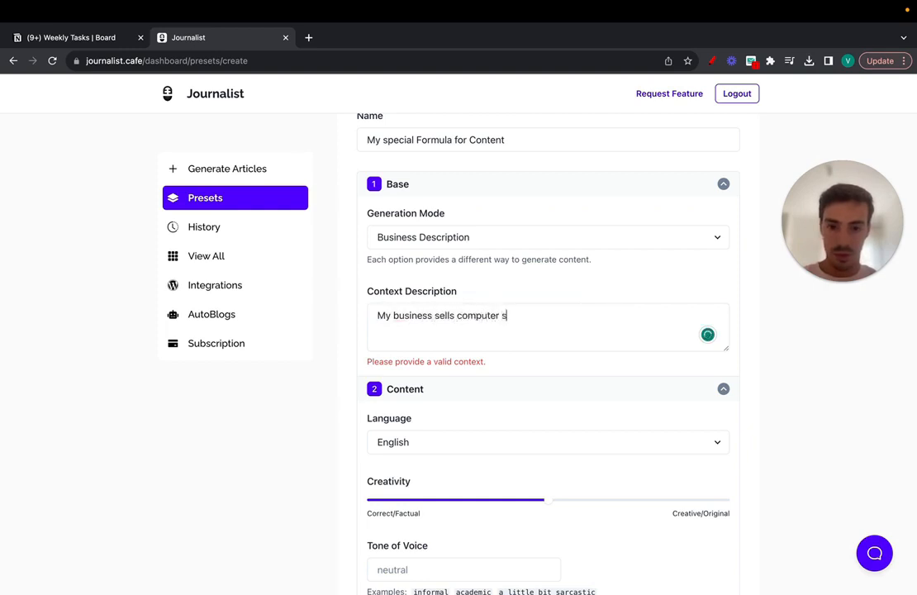
text(creens)
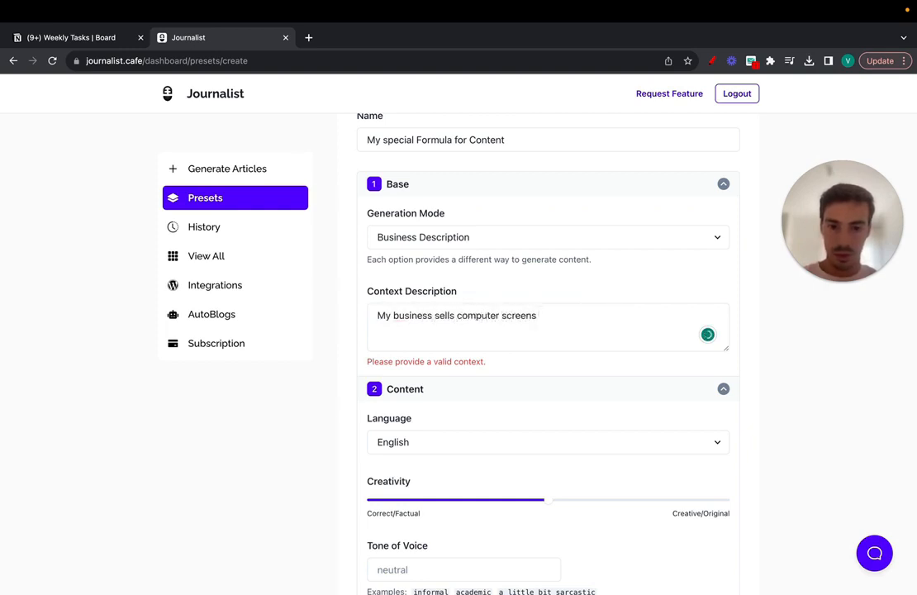
text( to high e)
text(nd retialeer)
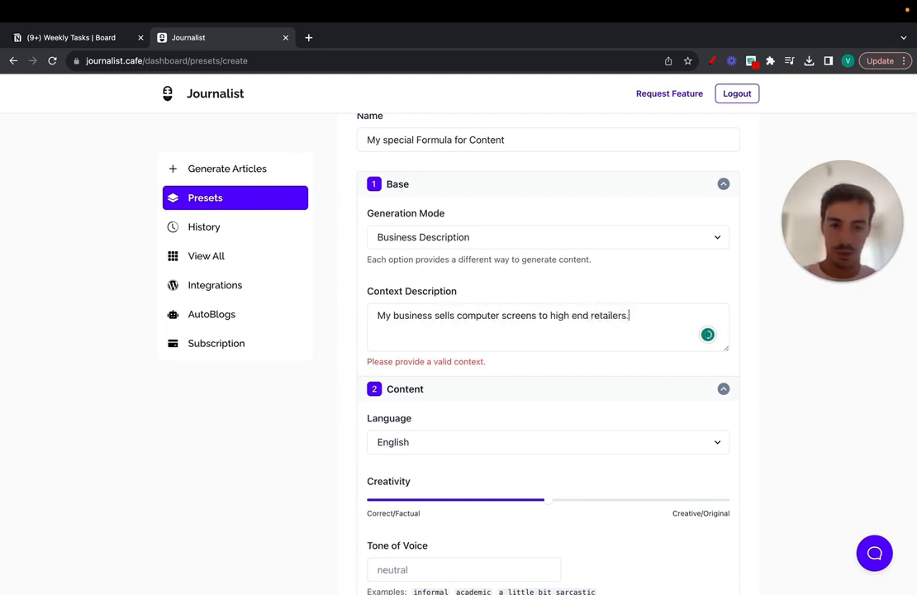
- Review the language choices, creativity and tone of voice settings for the preset's content, keeping English
scroll(343, 360, down, 5)
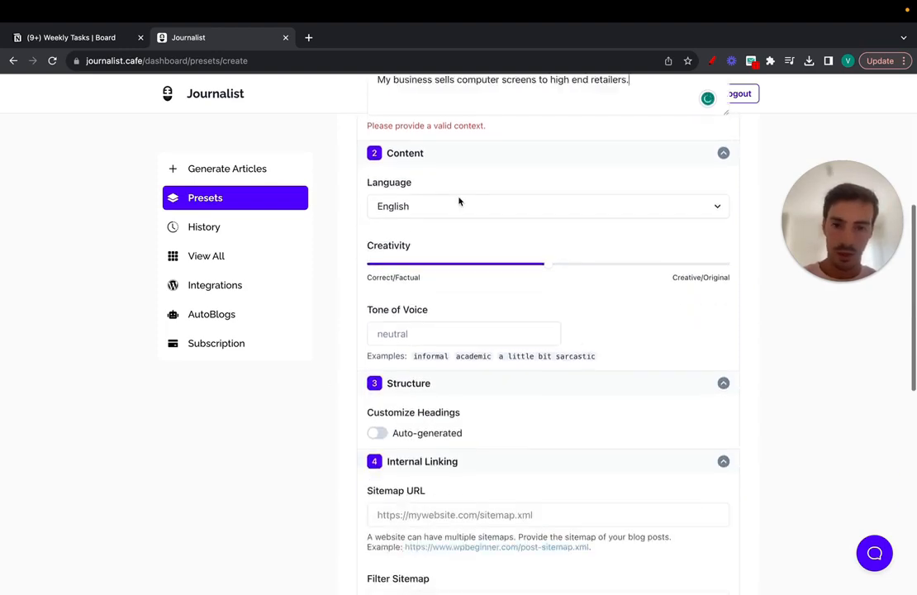
click(463, 201)
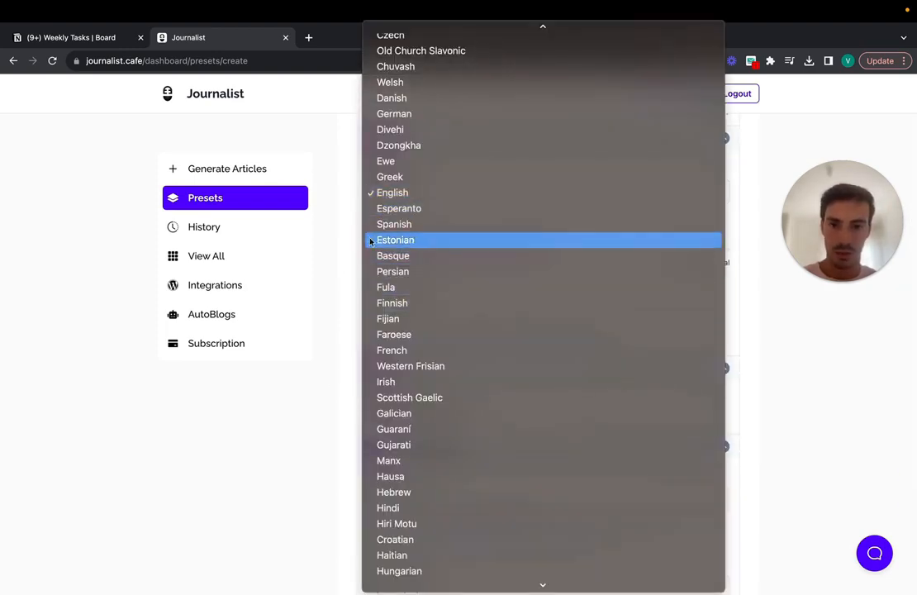
click(343, 301)
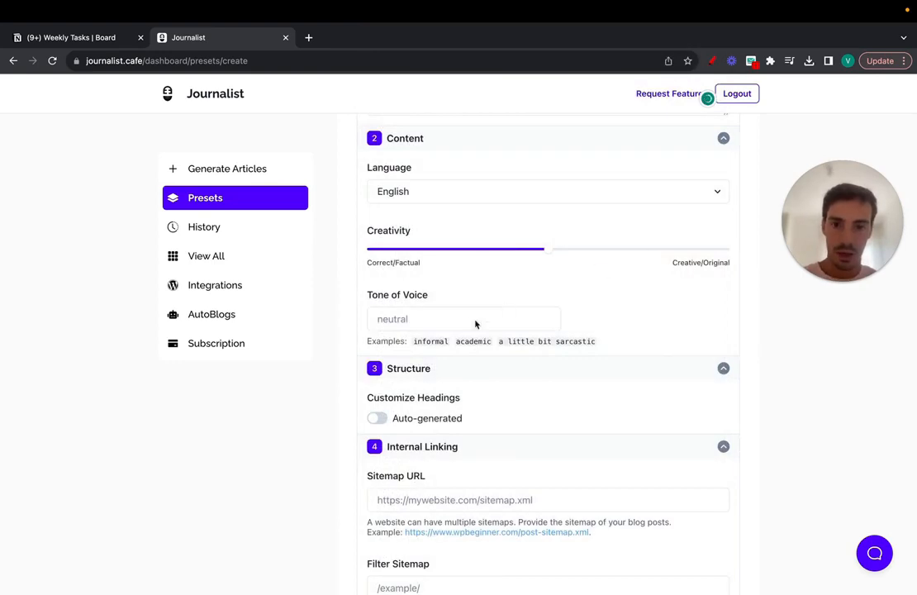
scroll(468, 313, down, 1)
scroll(411, 271, up, 1)
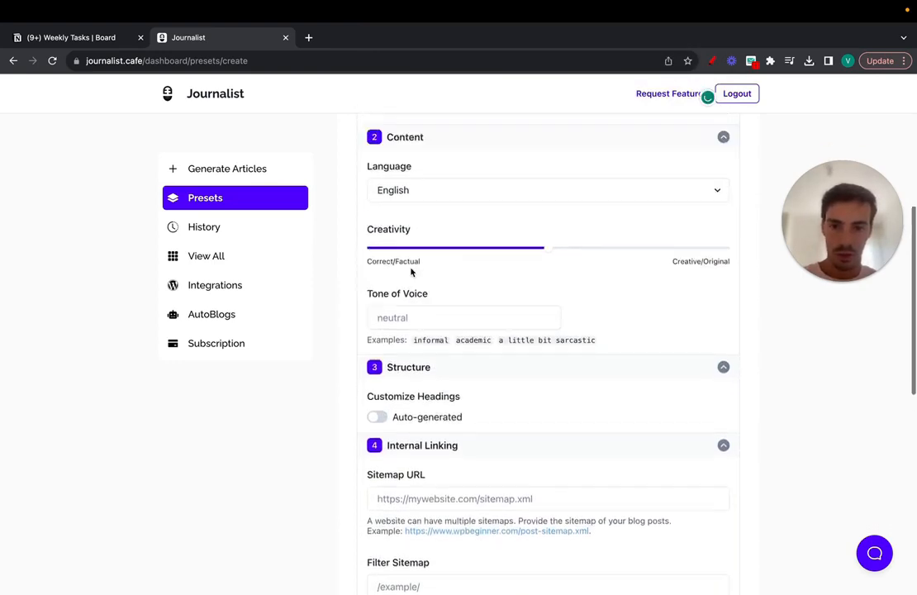
- Collapse the Content and Base sections of the preset
scroll(422, 248, up, 2)
click(441, 225)
scroll(438, 198, up, 2)
click(449, 149)
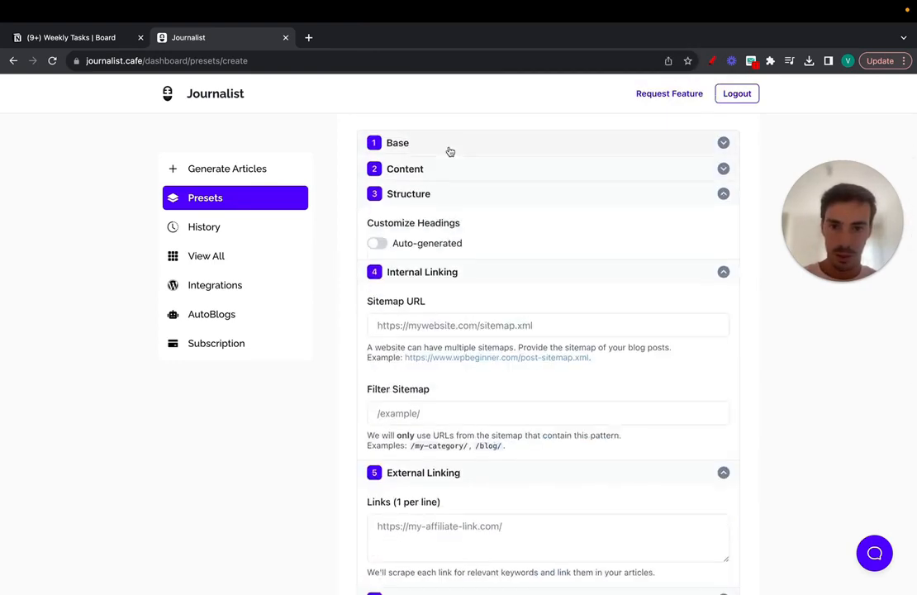
- Preview the custom headings option under Structure, restore Auto-generated and collapse the section
click(430, 198)
click(426, 196)
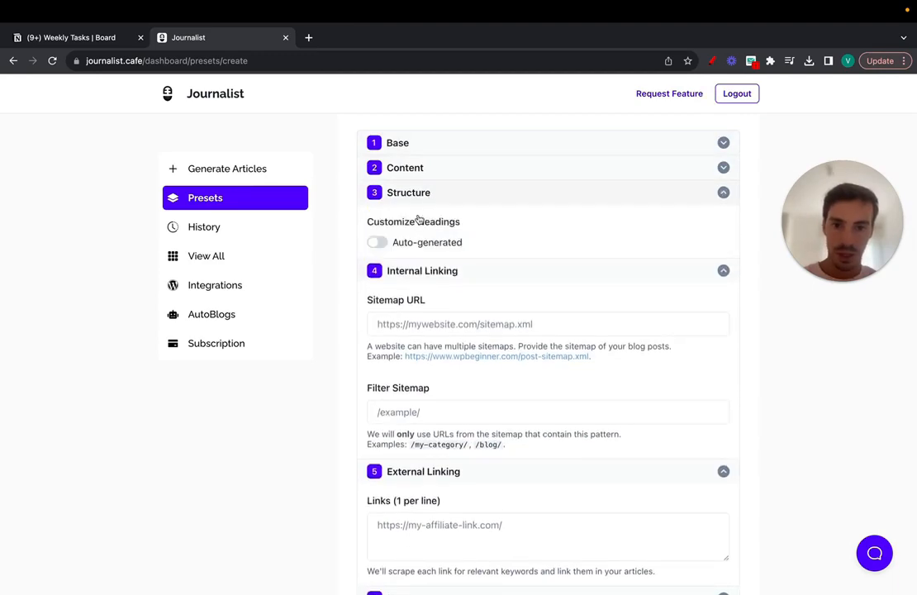
click(378, 244)
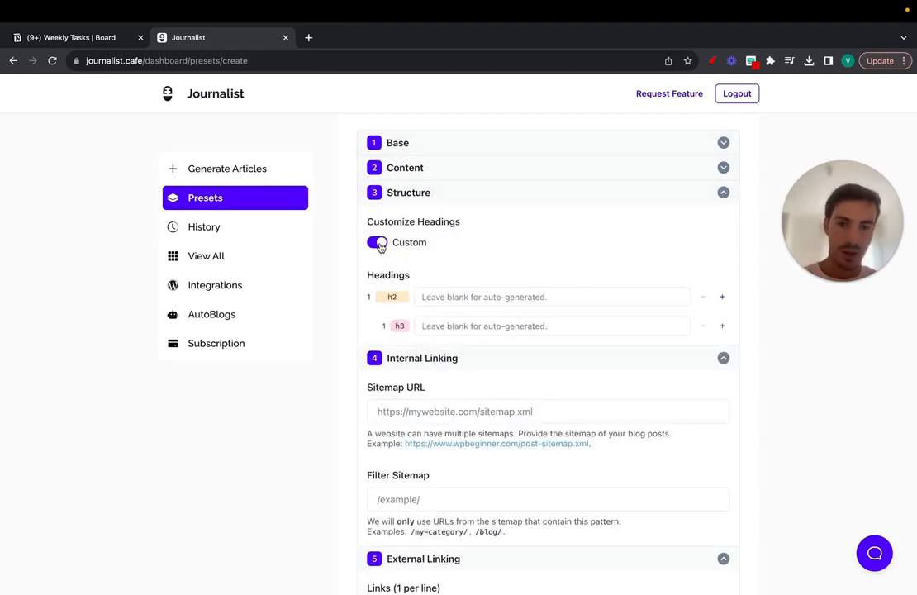
click(378, 242)
click(425, 196)
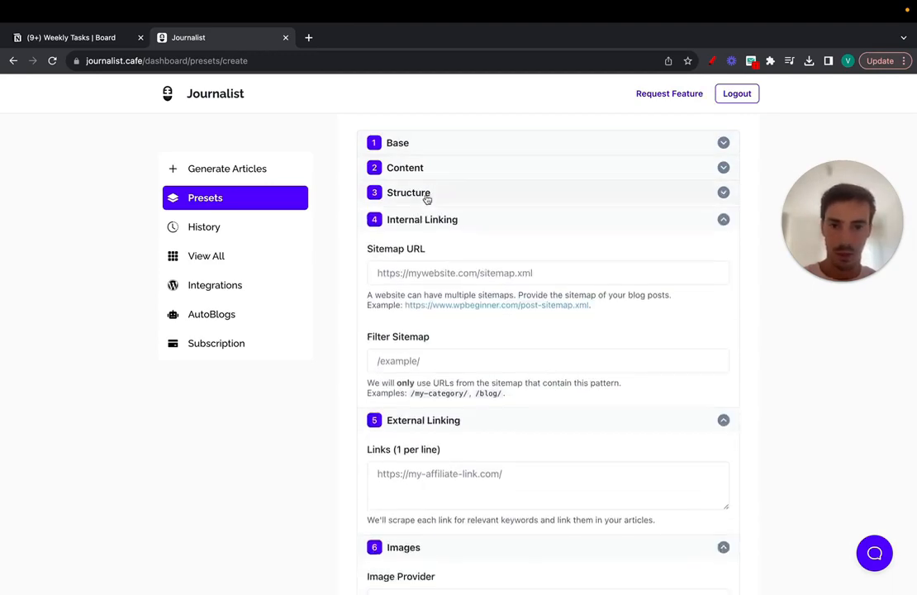
- Collapse the Internal Linking section of the preset and bring the External Linking settings into view
scroll(447, 246, down, 1)
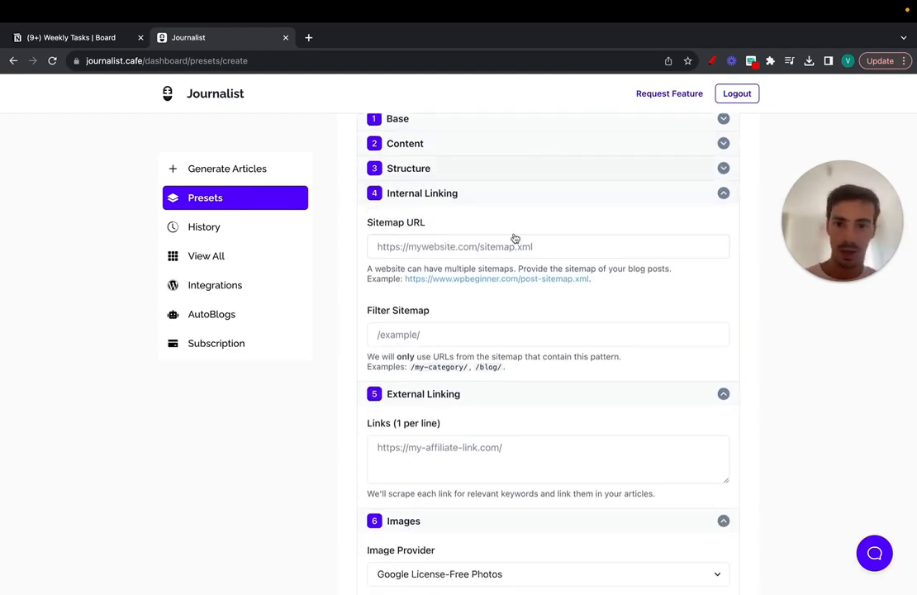
click(435, 196)
scroll(458, 262, down, 1)
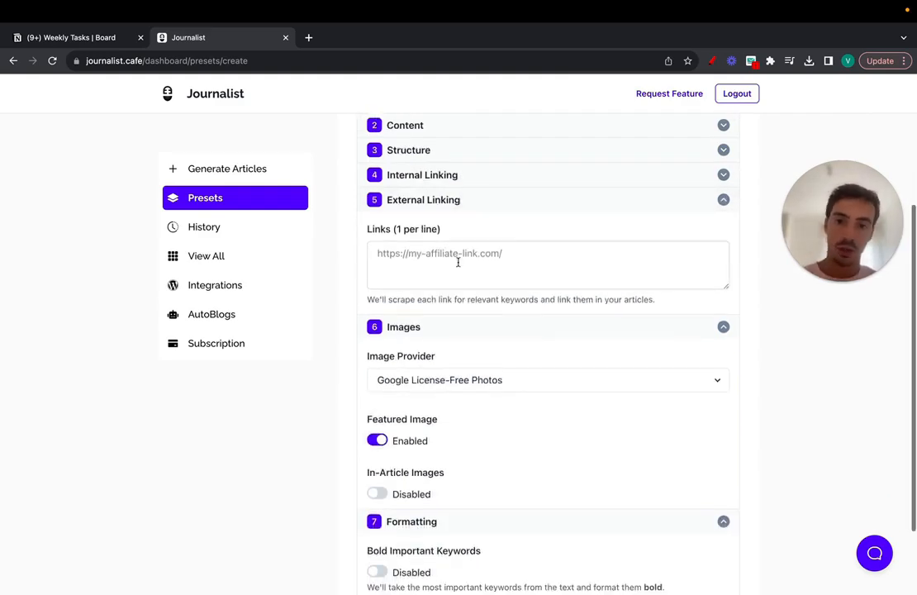
click(457, 261)
text(https:)
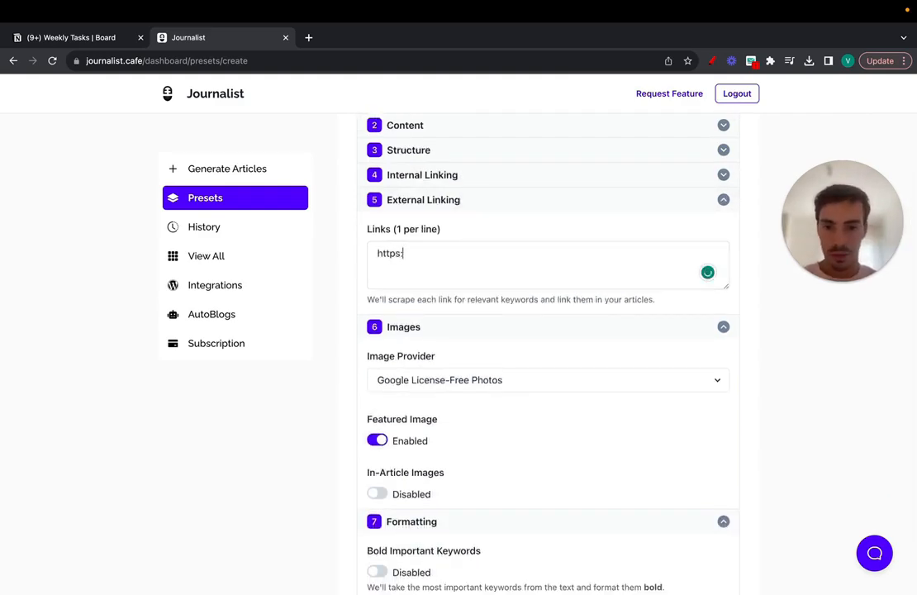
text(//Wikipedia)
key(BackSpace)
key(BackSpace)
key(BackSpace)
key(BackSpace)
key(BackSpace)
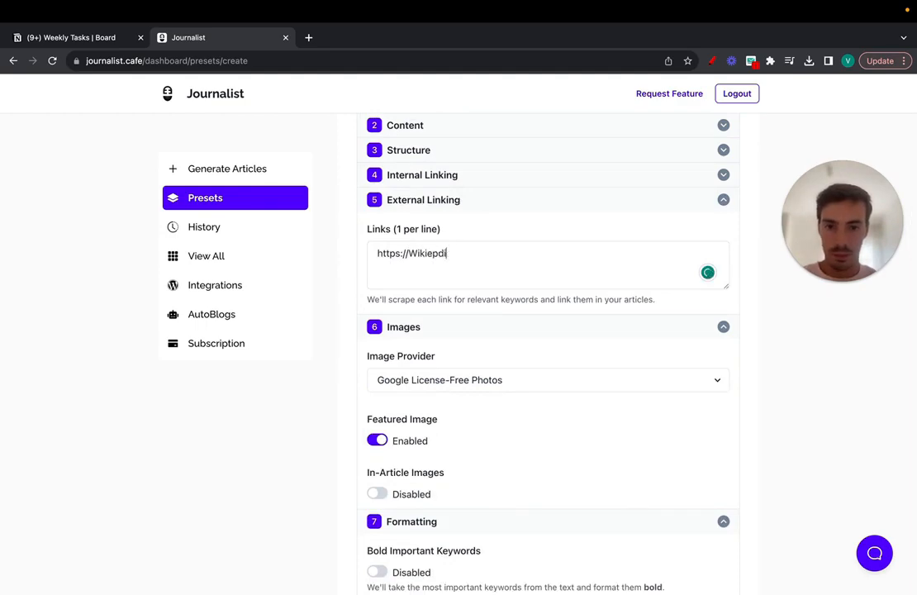
text(pedia.com)
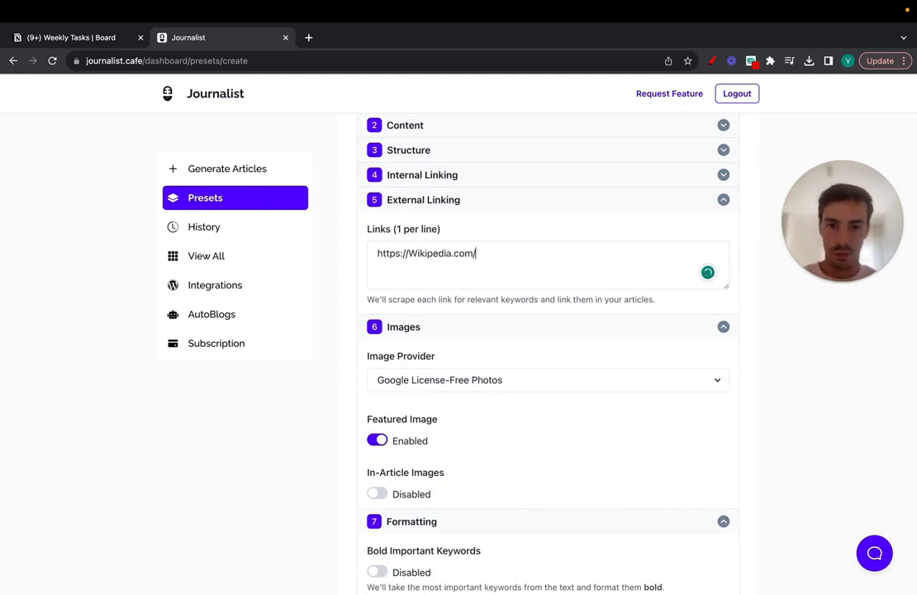
text(/)
scroll(463, 264, down, 2)
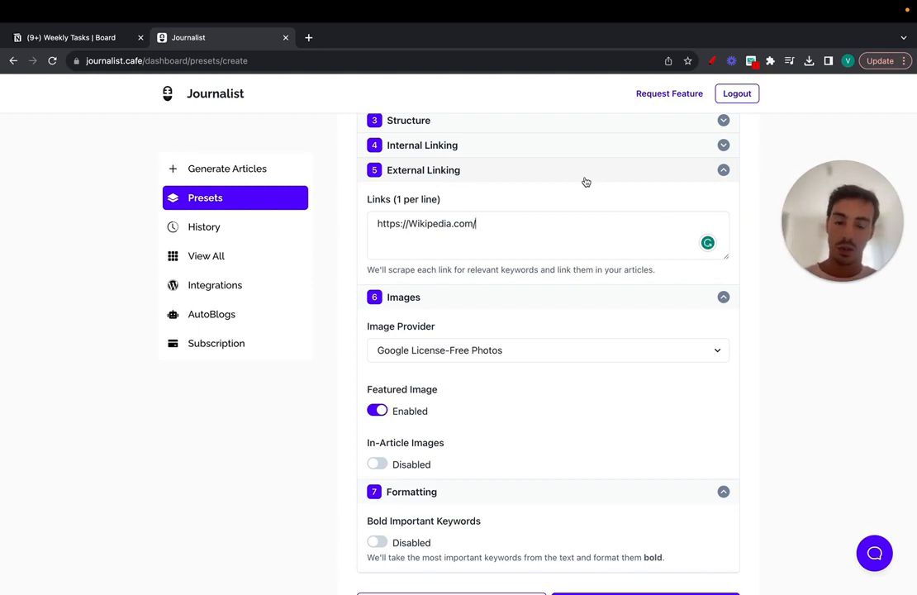
drag(515, 230, 367, 225)
click(434, 226)
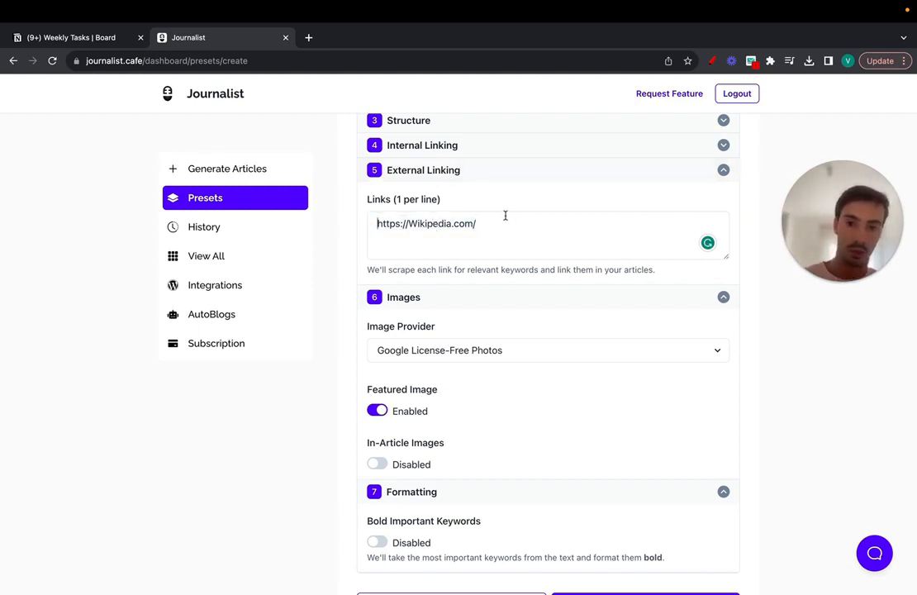
drag(488, 220, 346, 222)
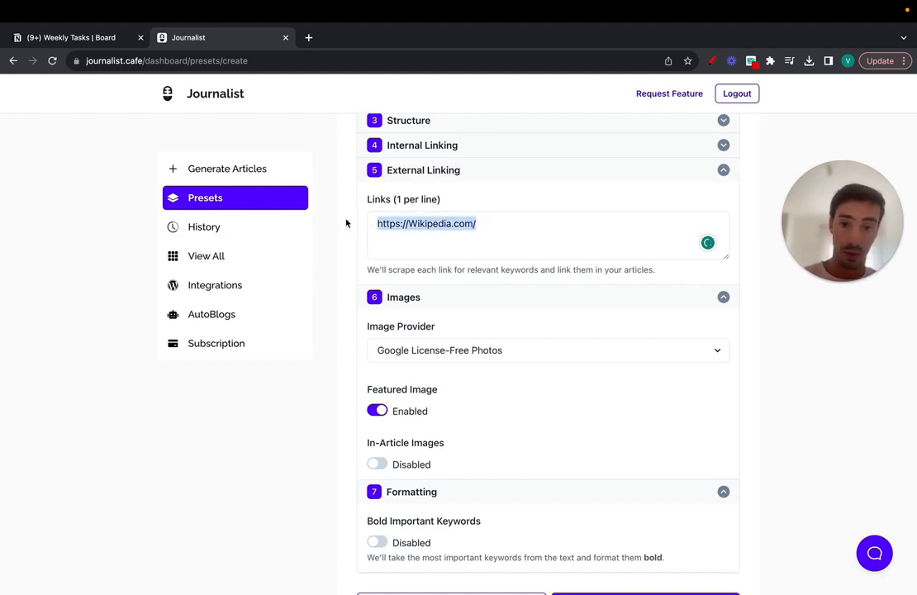
click(494, 222)
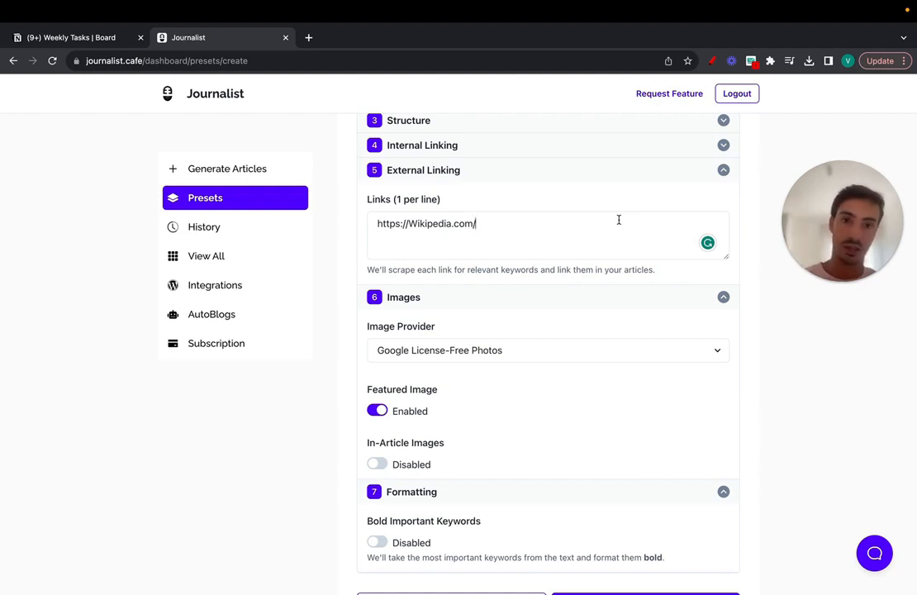
drag(539, 219, 368, 220)
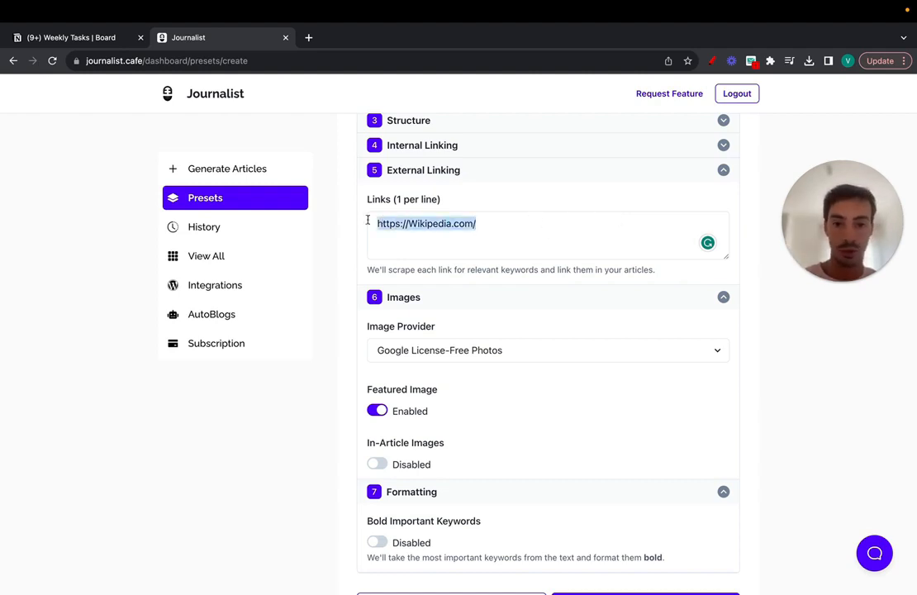
click(492, 222)
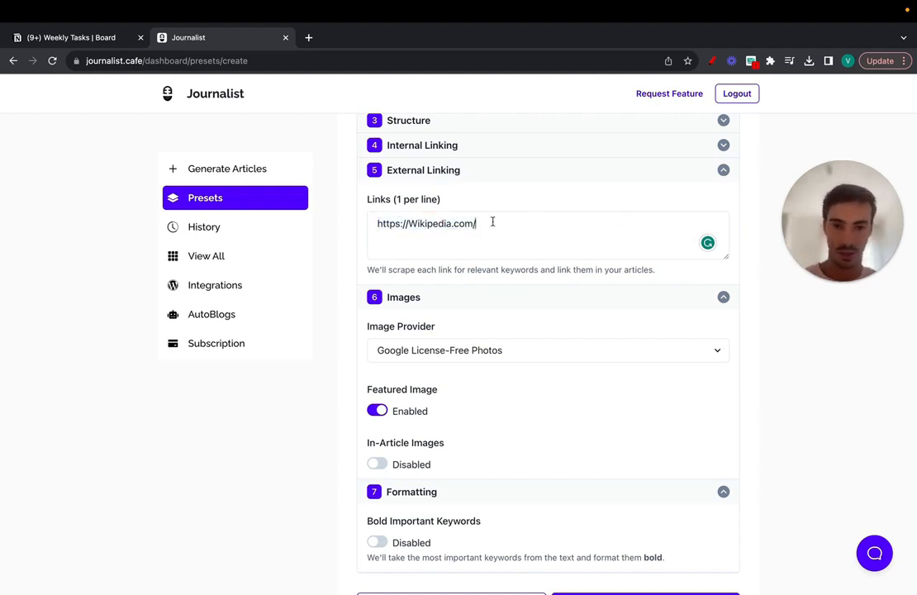
- Disable the featured image in the preset's image settings, keeping Google License-Free Photos as provider and in-article images off
scroll(500, 208, down, 2)
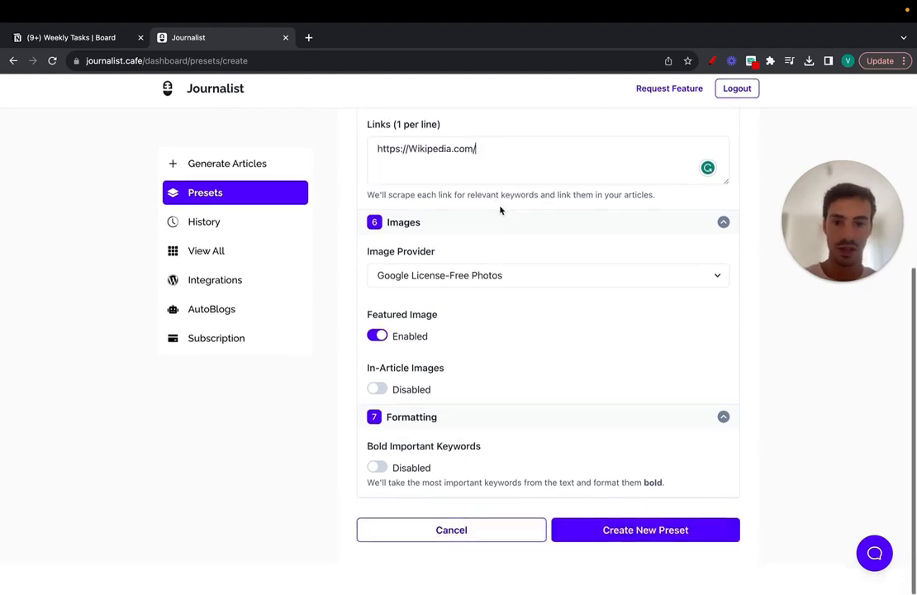
click(405, 289)
click(354, 280)
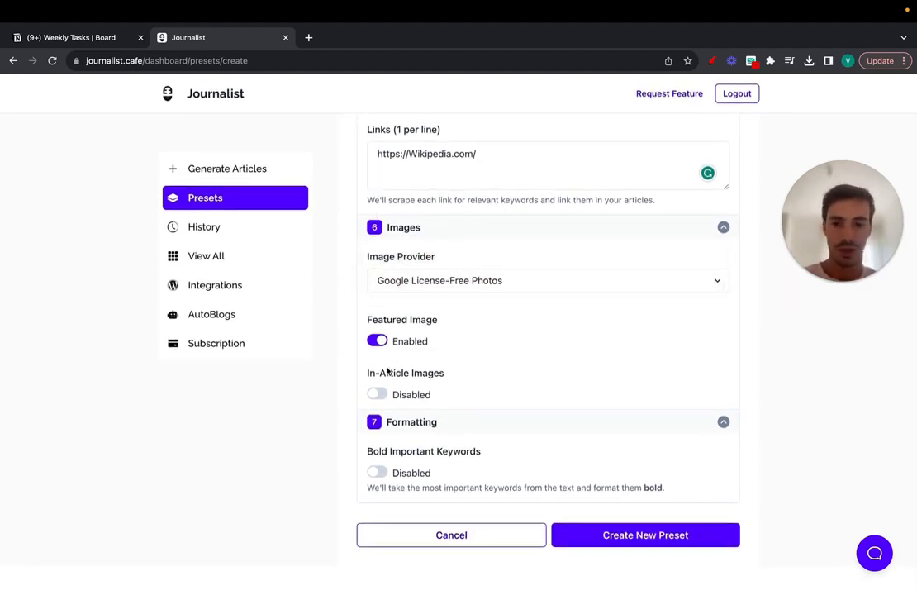
click(376, 394)
click(377, 394)
click(376, 342)
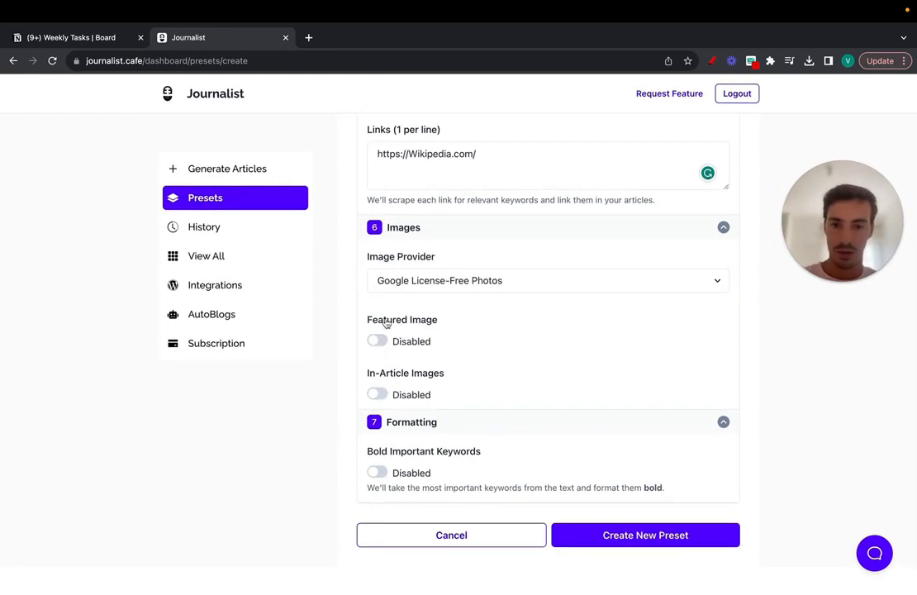
- Collapse the Images and Formatting sections and create the new preset
click(424, 228)
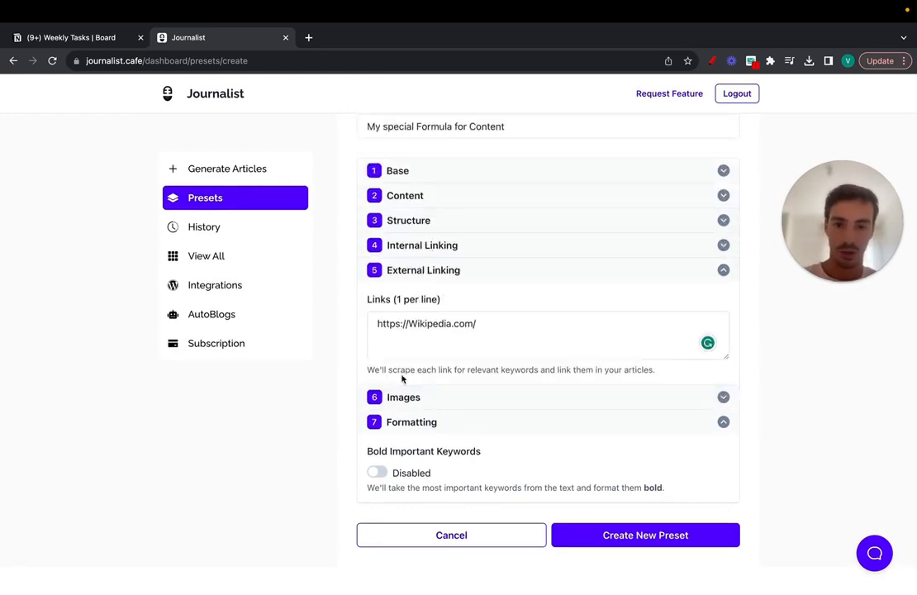
click(430, 429)
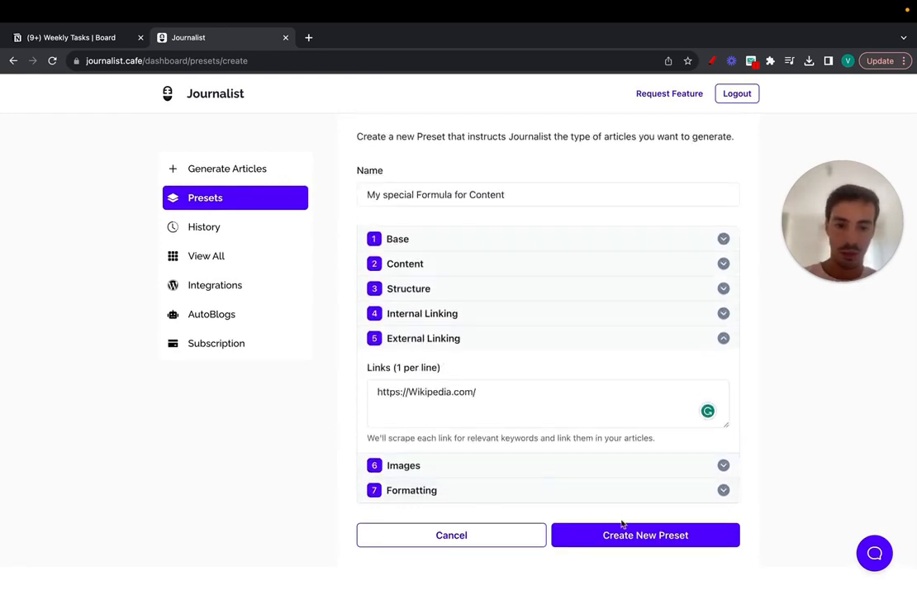
click(624, 533)
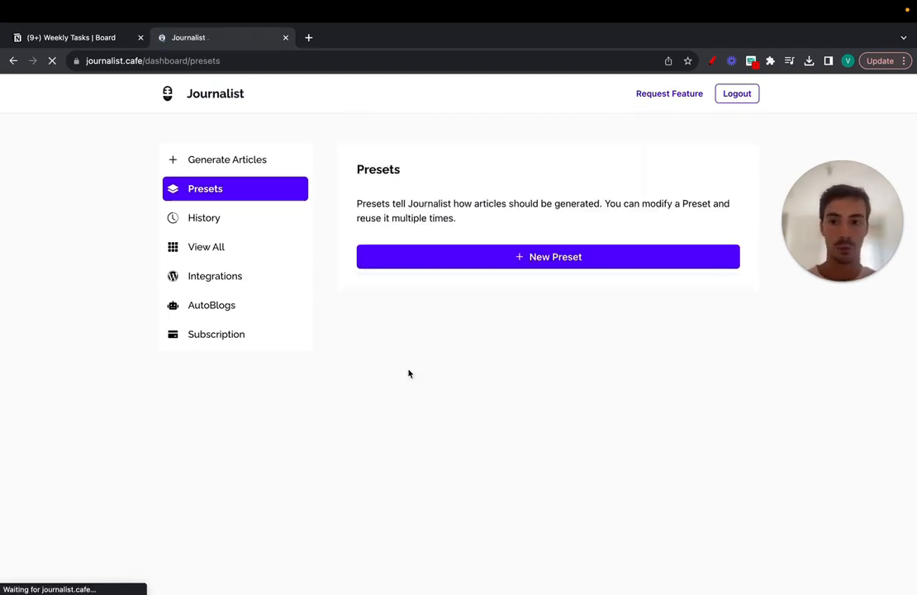
- Generate 1 article in Preset mode using the preset "My special Formula for Content"
click(230, 169)
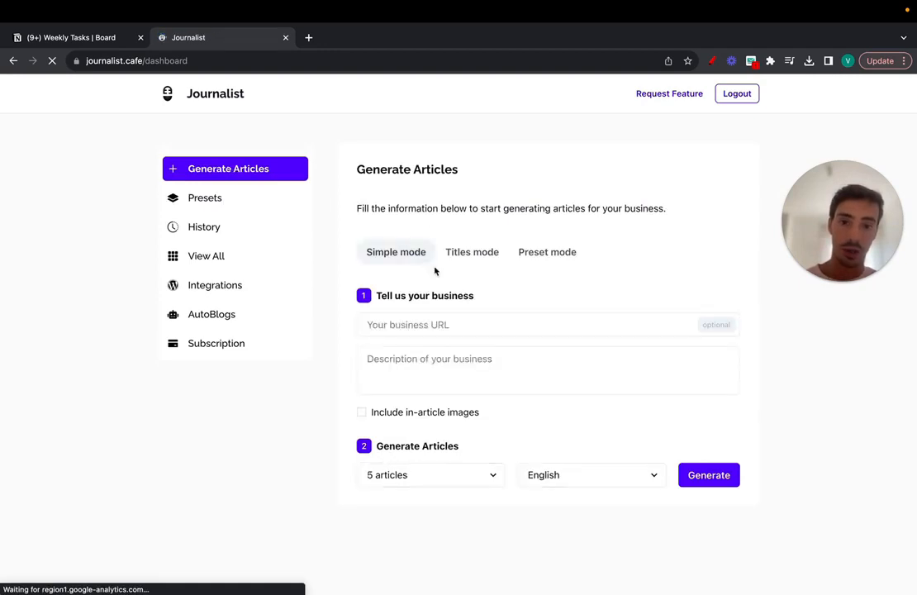
click(541, 255)
click(556, 324)
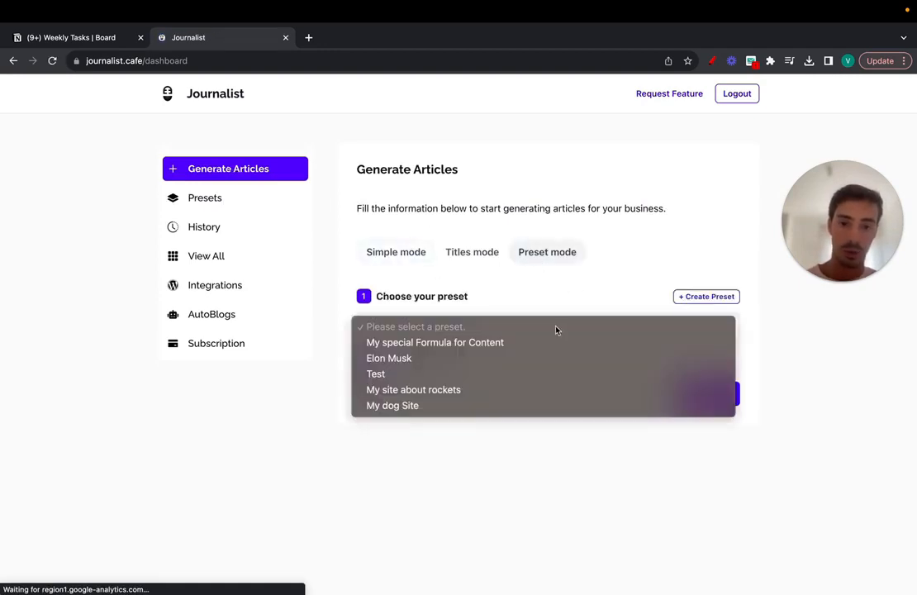
click(427, 345)
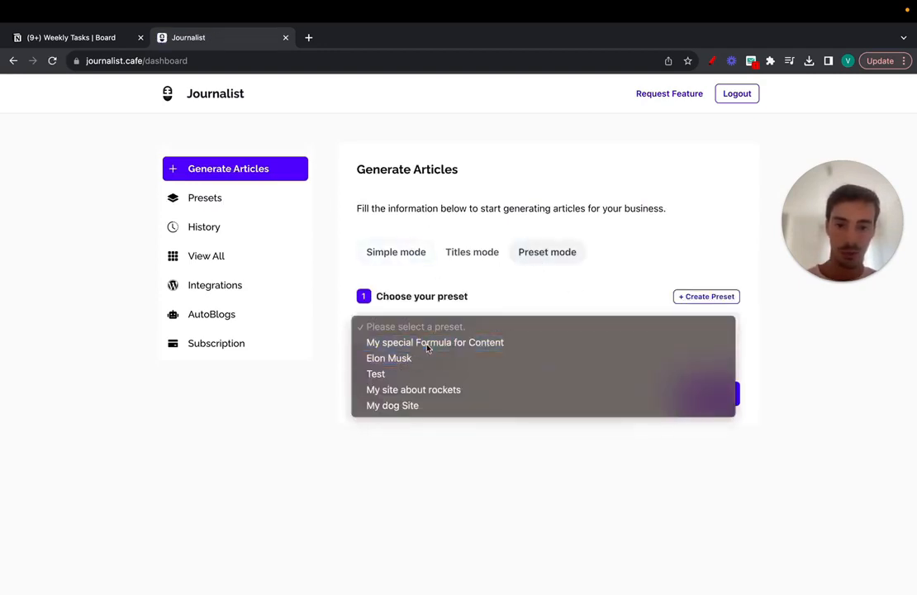
click(422, 397)
click(682, 393)
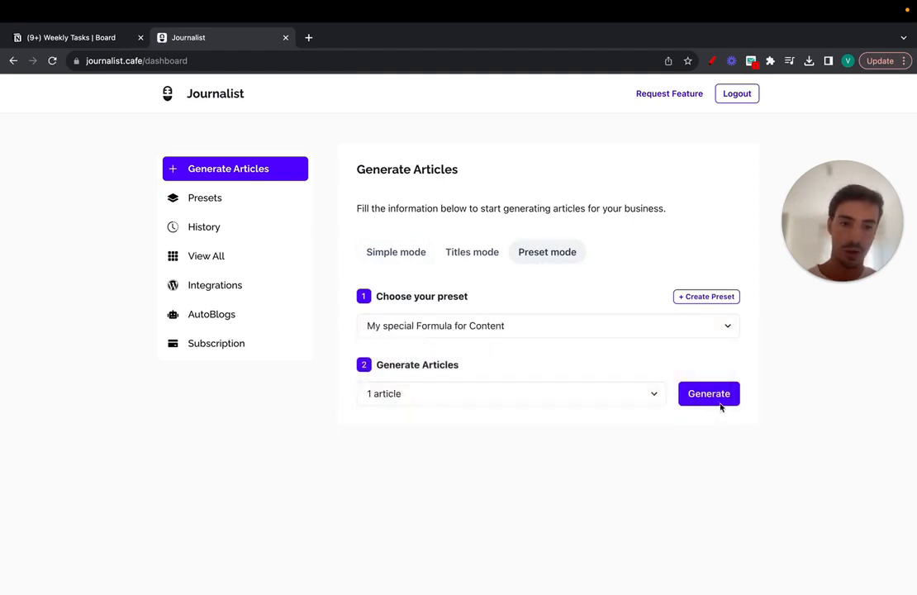
click(712, 400)
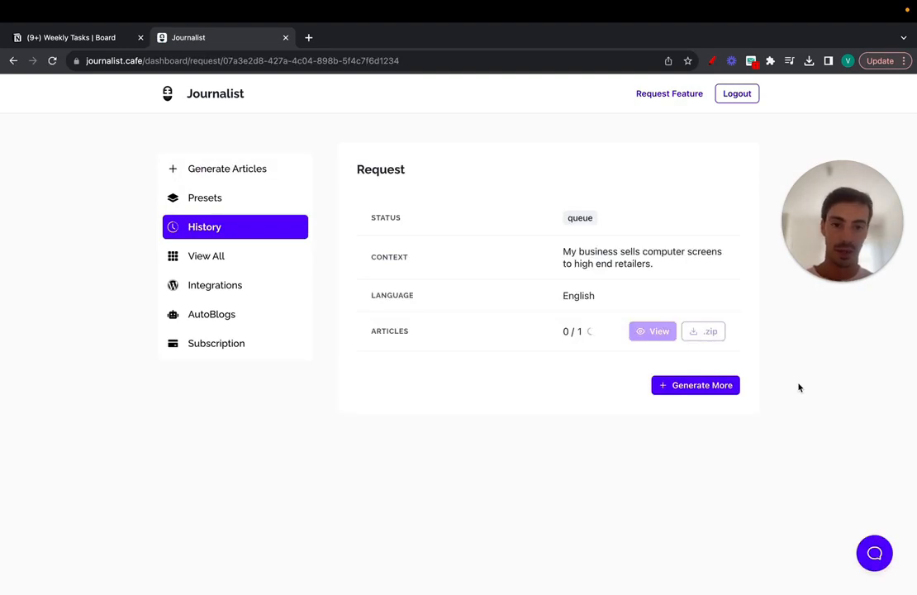
- Review the context description and language shown for the article generation request
triple_click(619, 262)
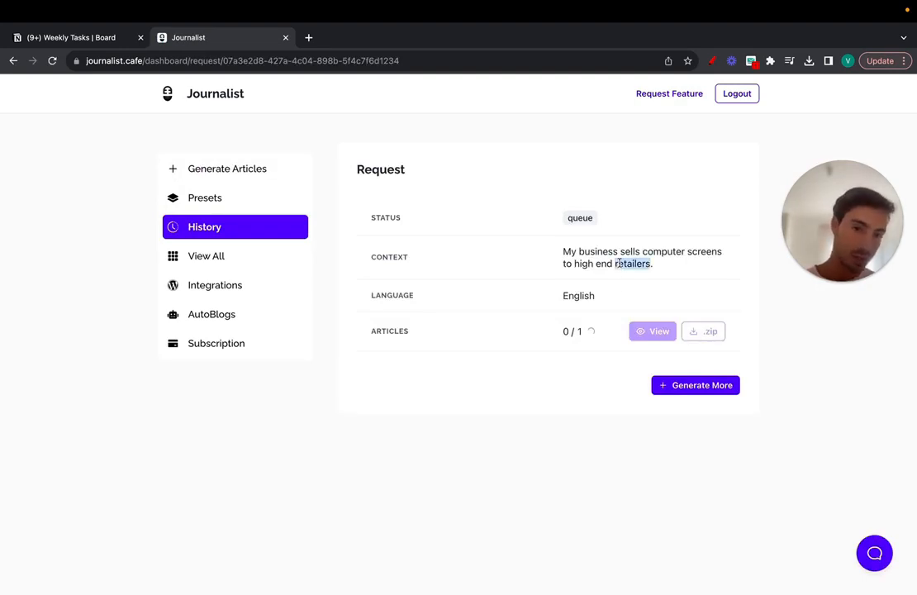
click(610, 266)
triple_click(575, 257)
click(579, 260)
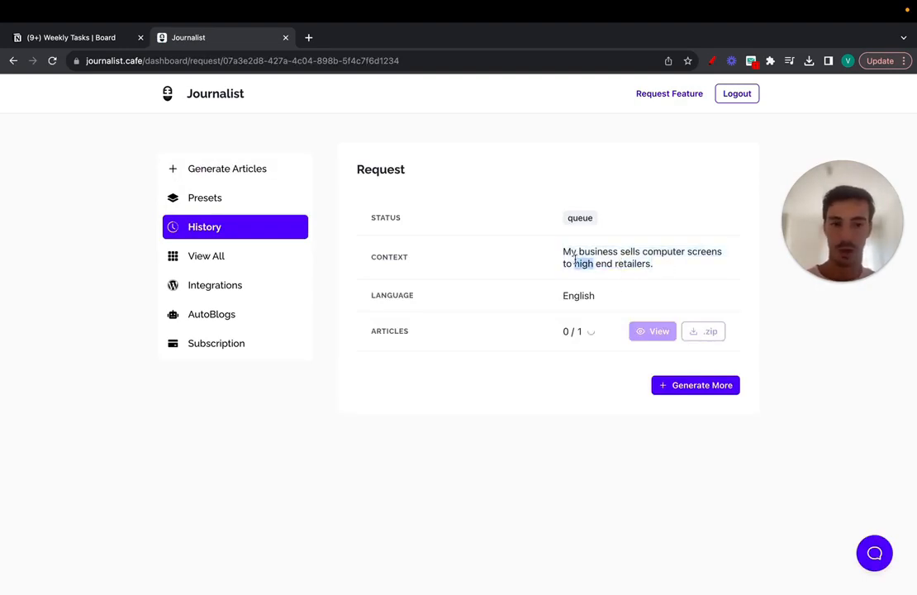
triple_click(584, 262)
click(652, 263)
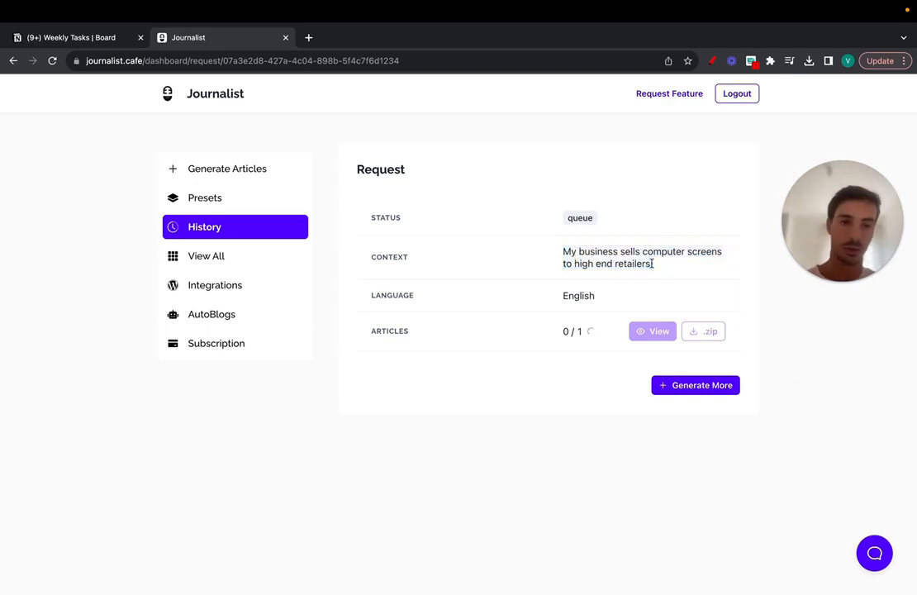
double_click(575, 300)
click(612, 297)
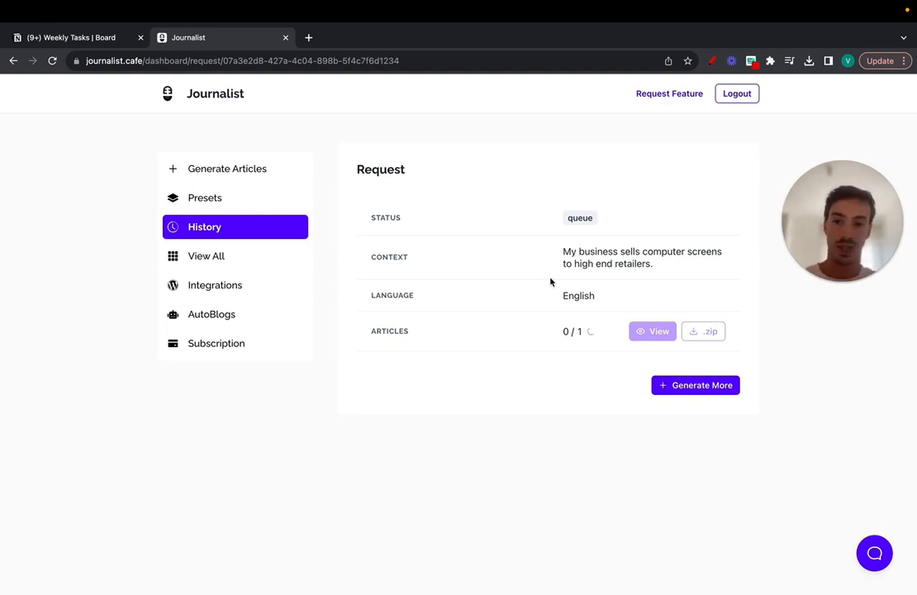
- Open the Generate Articles page in a new browser tab and switch to it
super+click(217, 177)
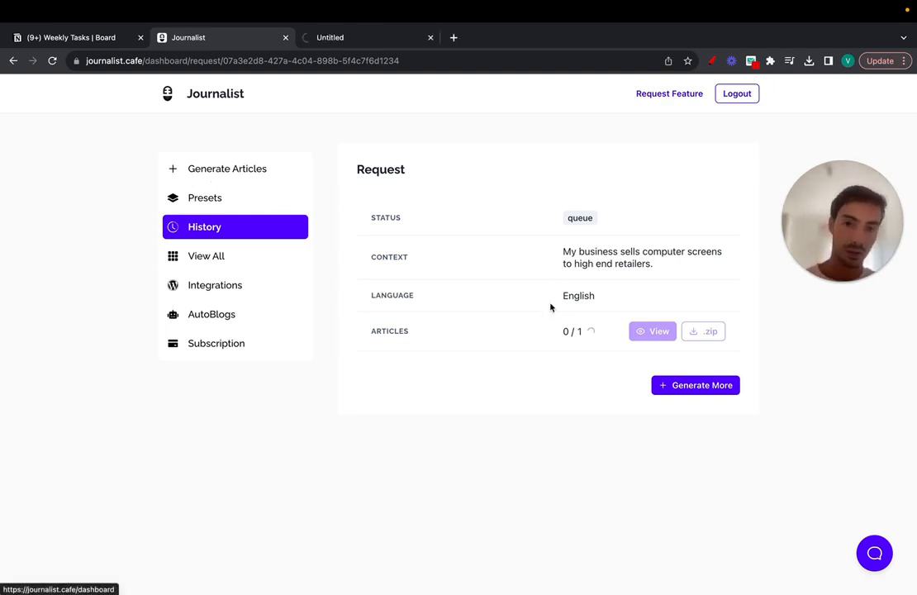
click(322, 38)
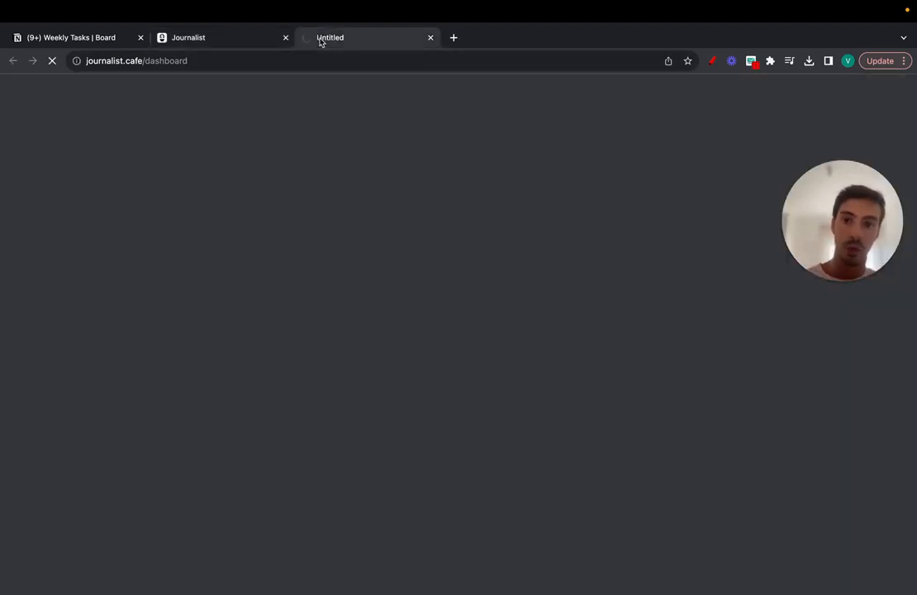
click(245, 44)
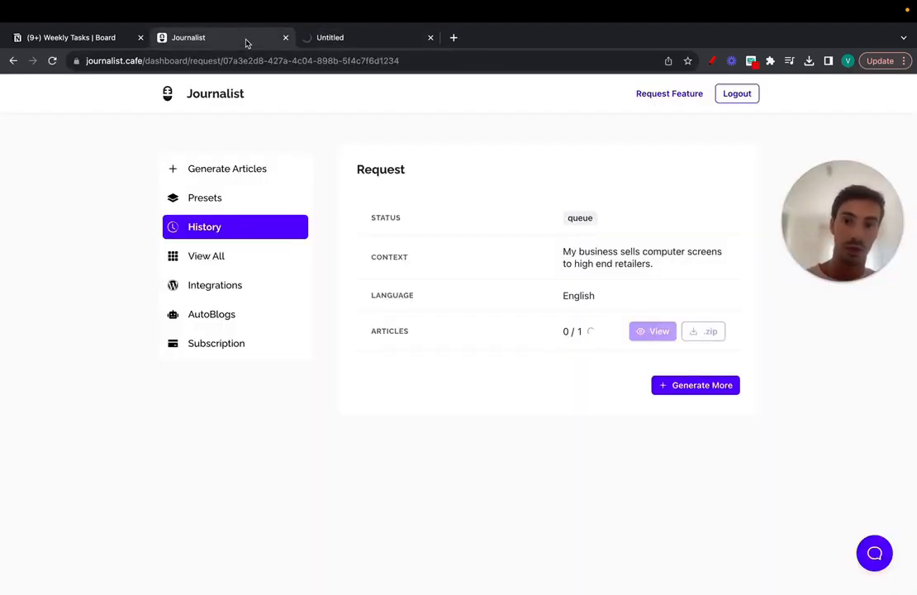
click(324, 43)
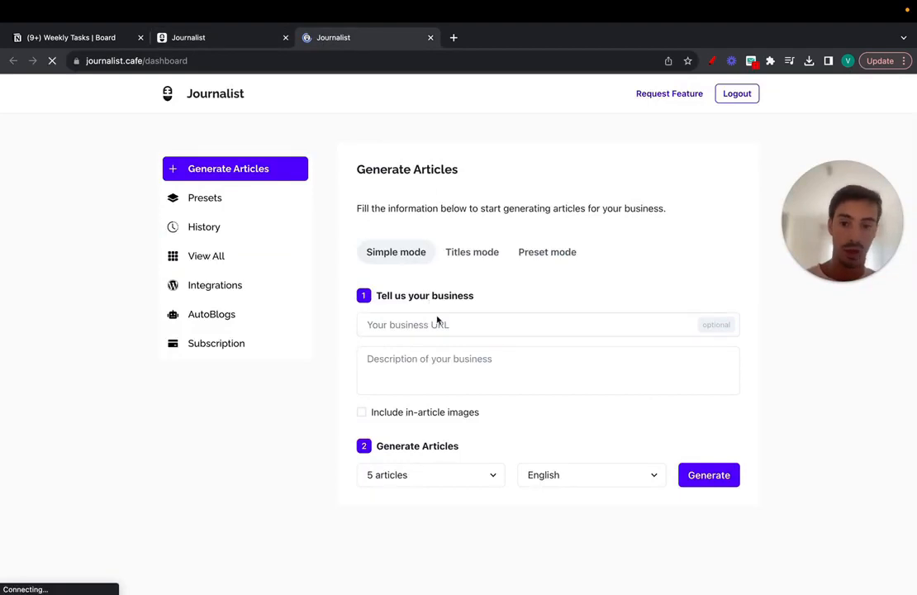
- Look at the Titles mode form and start creating another preset from Preset mode
click(473, 258)
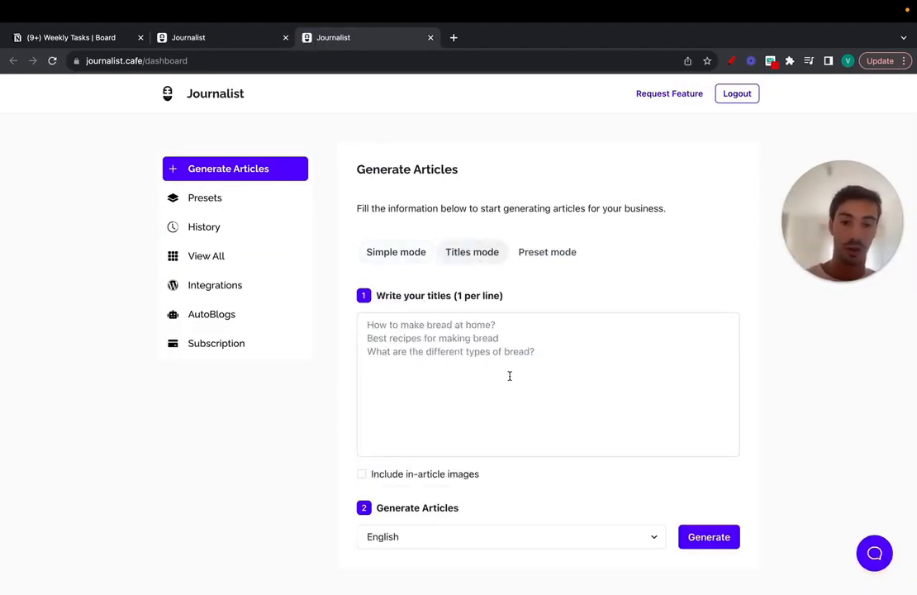
click(537, 257)
click(709, 299)
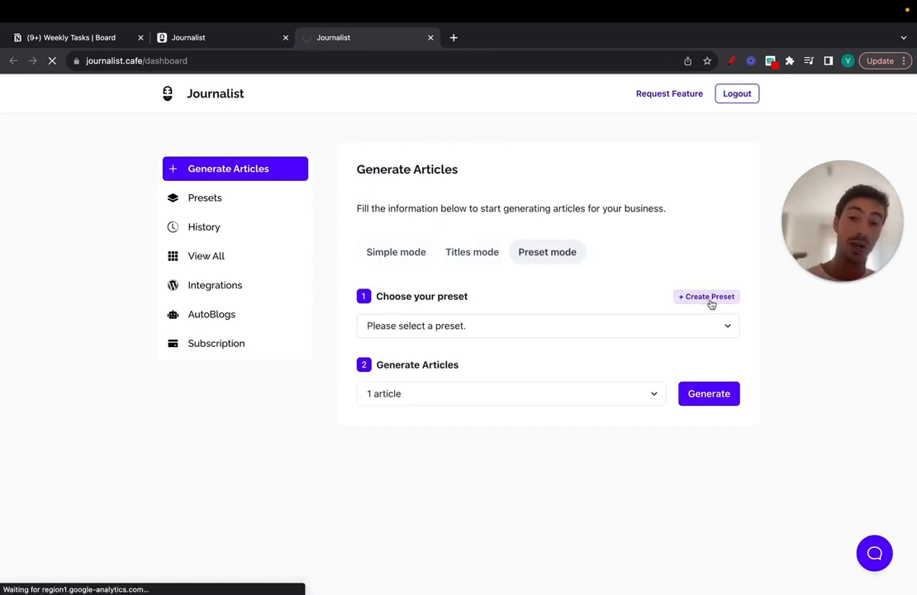
- Set the generation mode in the new preset's Base section to Keyword-based
click(582, 310)
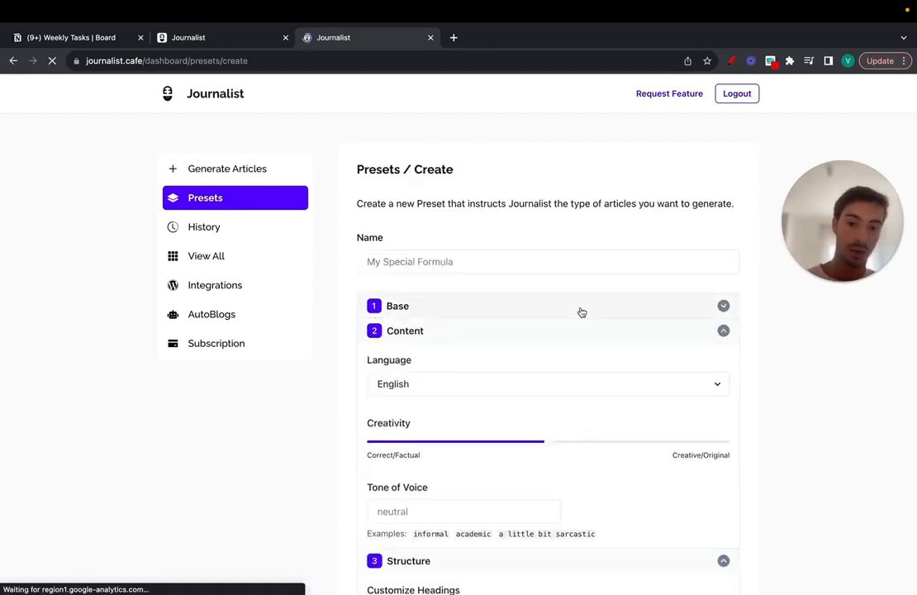
click(582, 310)
scroll(522, 363, down, 1)
click(478, 307)
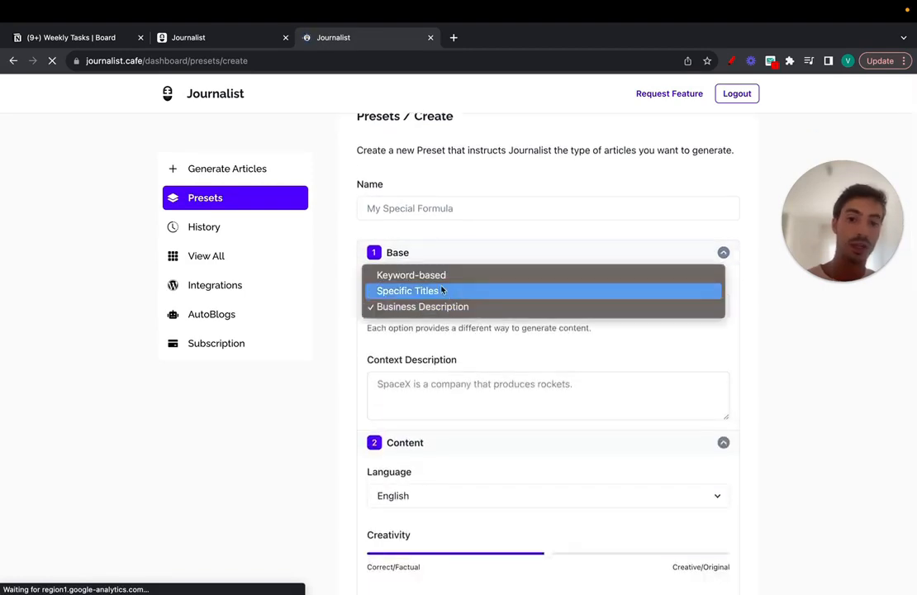
click(381, 274)
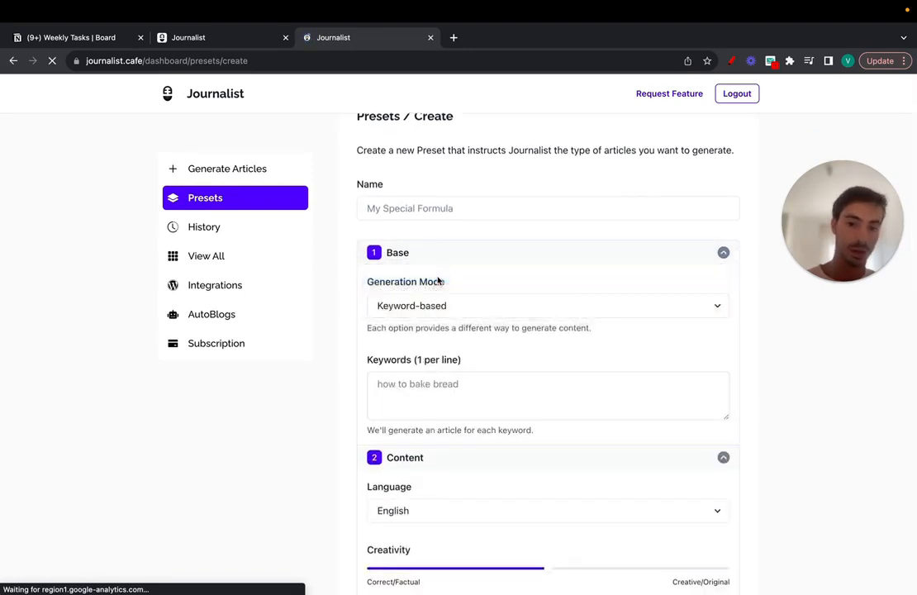
- Switch back to the generated article about high-end computer screens and check its opening section and table of contents
click(229, 37)
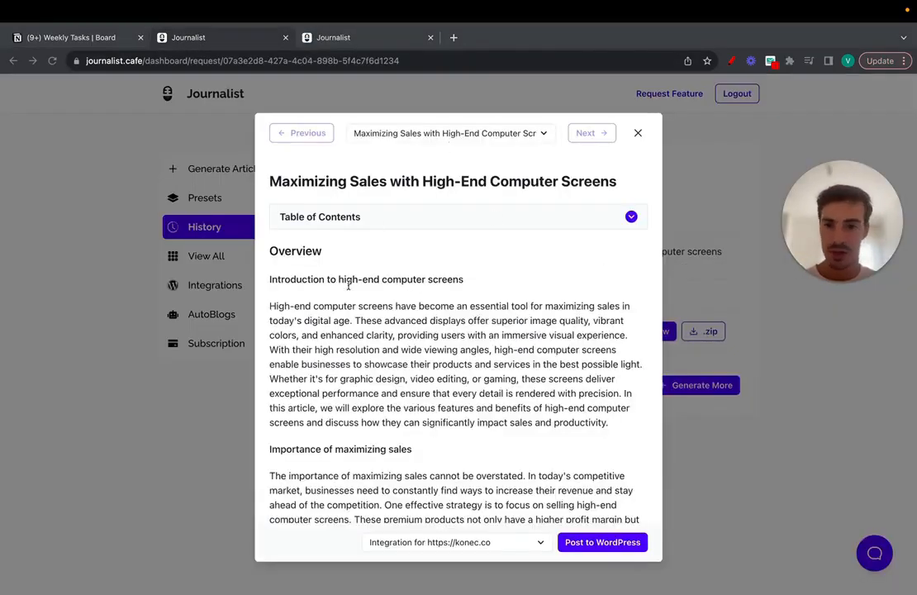
scroll(344, 287, down, 10)
scroll(346, 369, up, 8)
scroll(346, 370, up, 3)
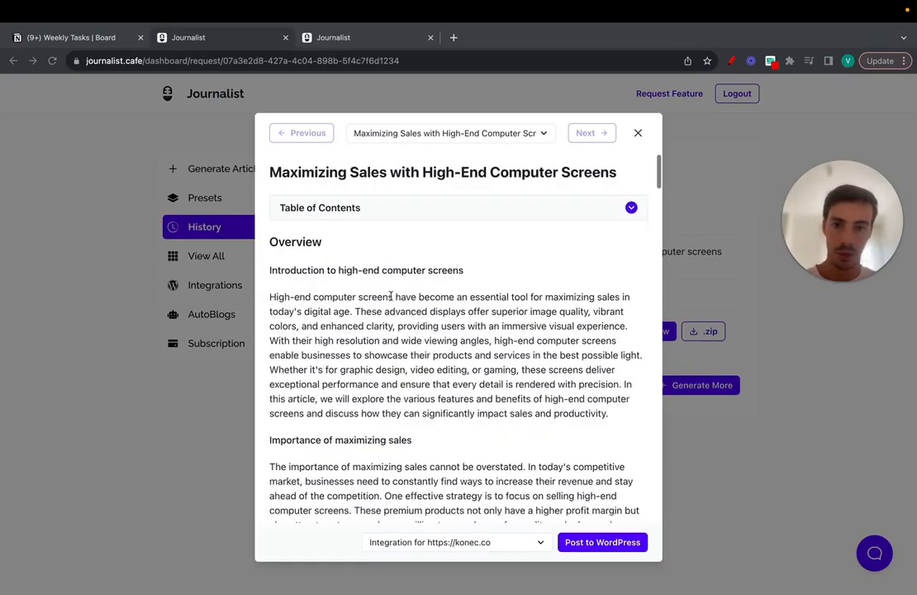
click(453, 222)
click(414, 228)
- Read the article down to Sales Techniques and open its "collaborative platform" link in a background browser tab
scroll(375, 279, down, 15)
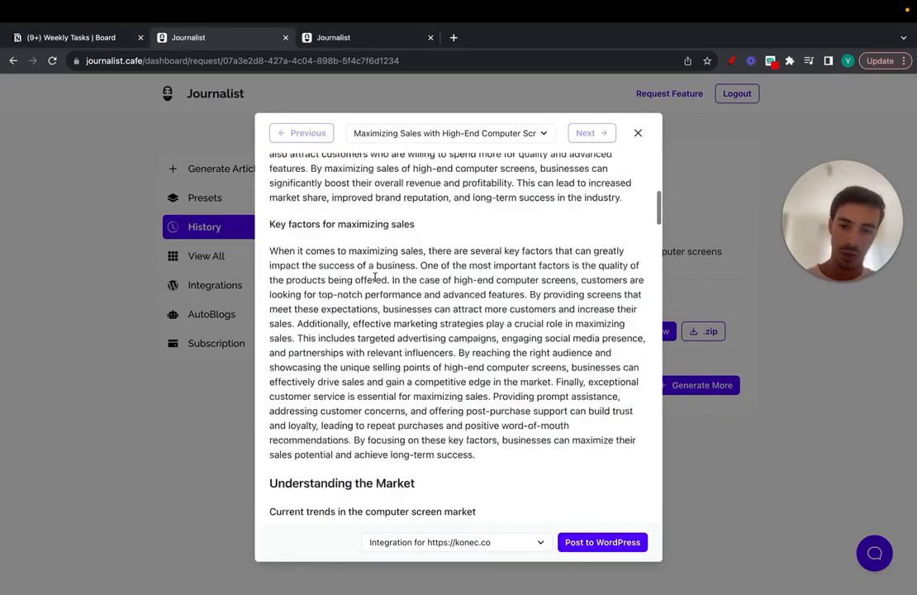
scroll(375, 278, down, 15)
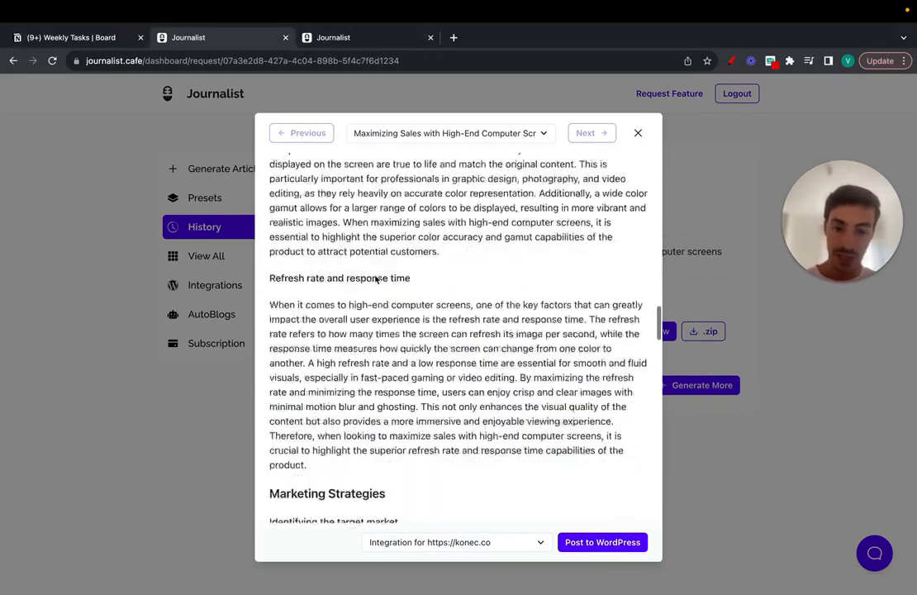
scroll(375, 279, down, 6)
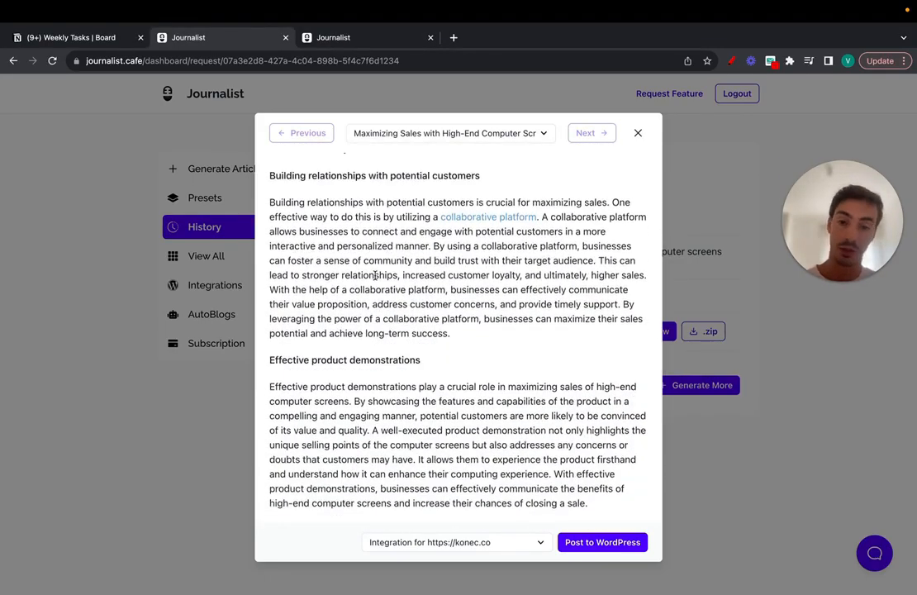
scroll(375, 276, up, 1)
scroll(375, 277, up, 1)
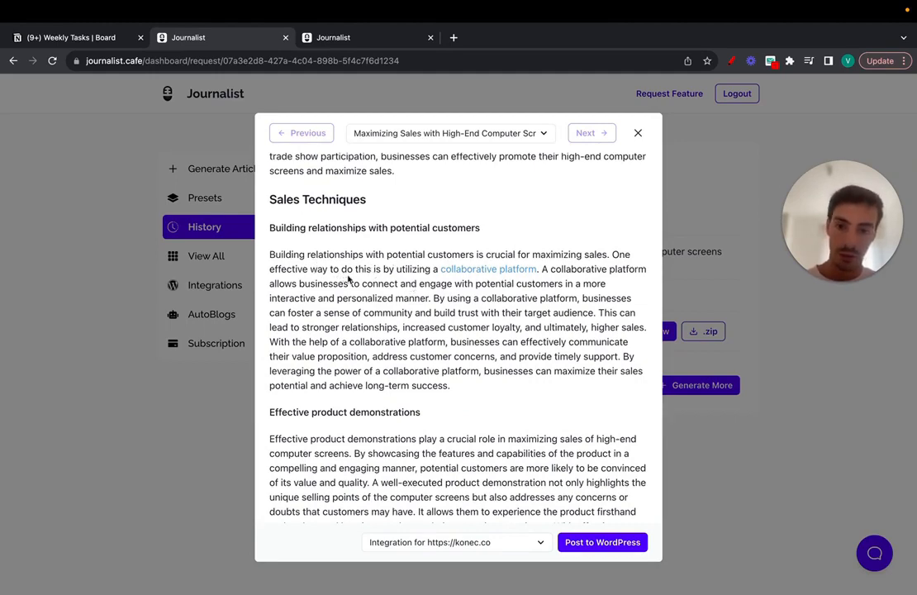
click(484, 272)
- Check the article's table of contents again and return to the paragraph containing the "collaborative platform" link
scroll(405, 250, up, 15)
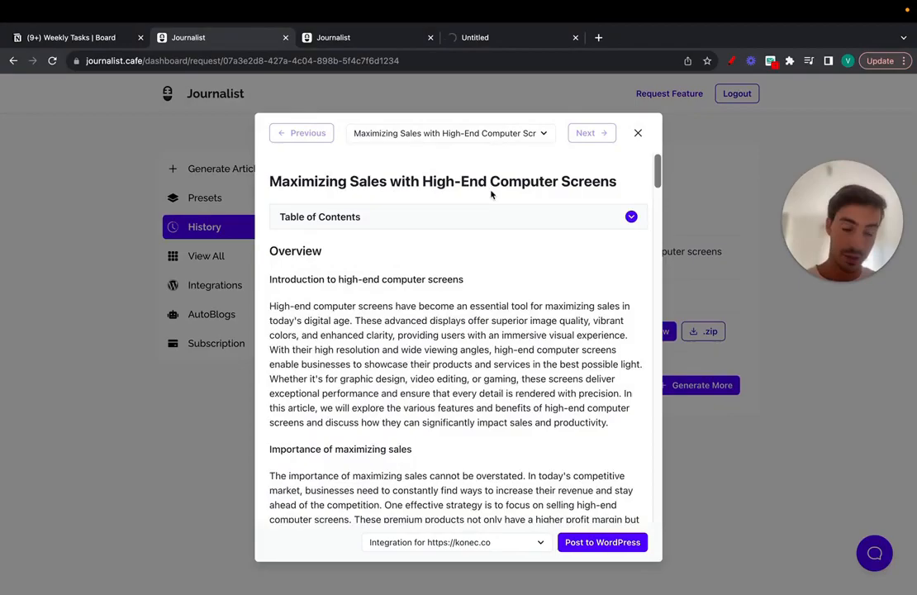
click(448, 215)
click(447, 217)
scroll(447, 215, down, 8)
scroll(447, 215, down, 20)
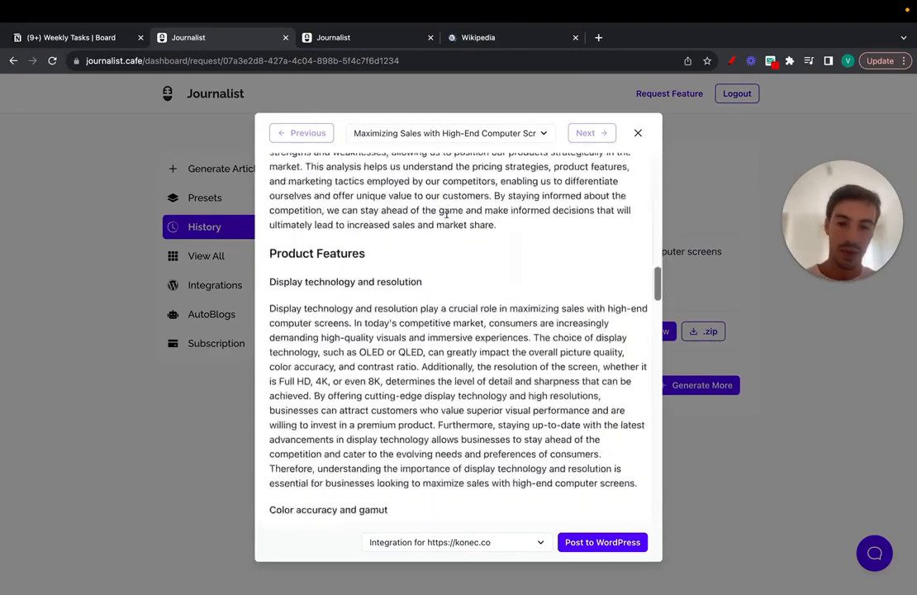
scroll(447, 214, down, 10)
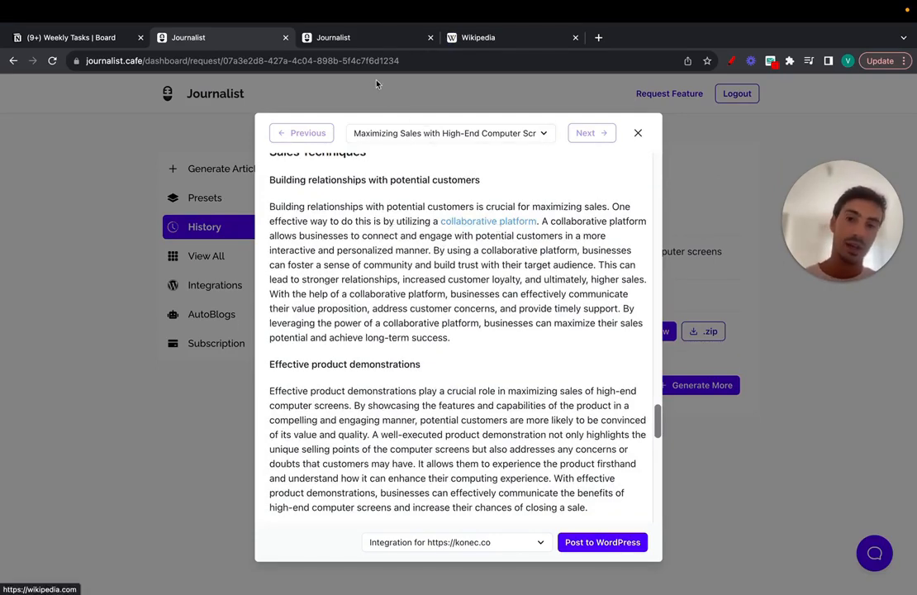
- Place the Wikipedia tab directly after the article's tab and search Wikipedia for "collaboration"
drag(455, 45, 351, 56)
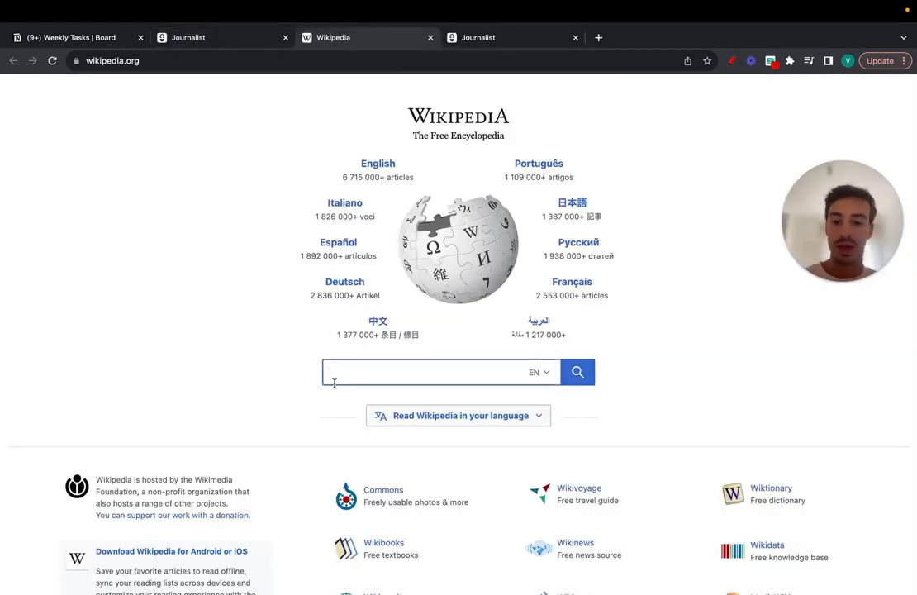
text(platform)
key(alt+BackSpace)
text(co)
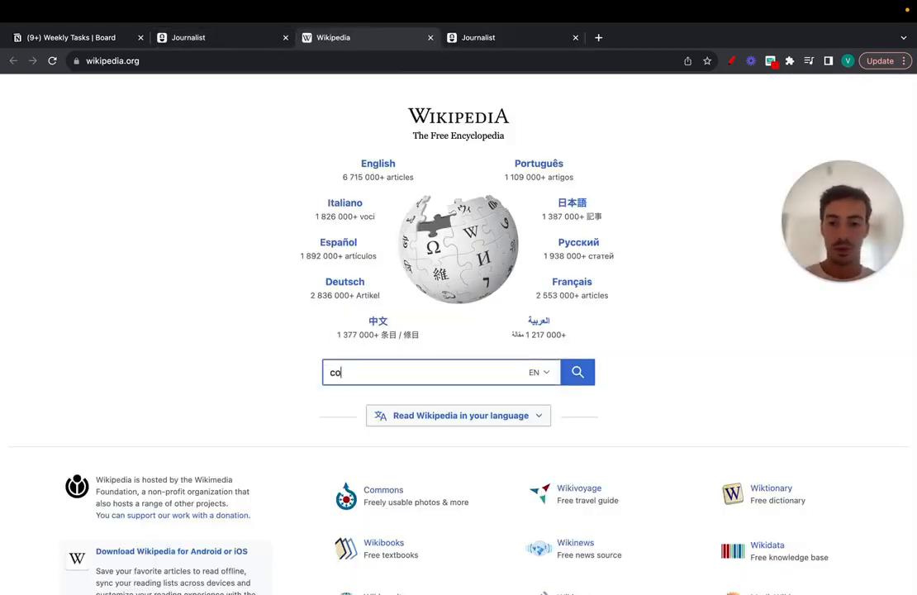
text(llaboration)
key(Return)
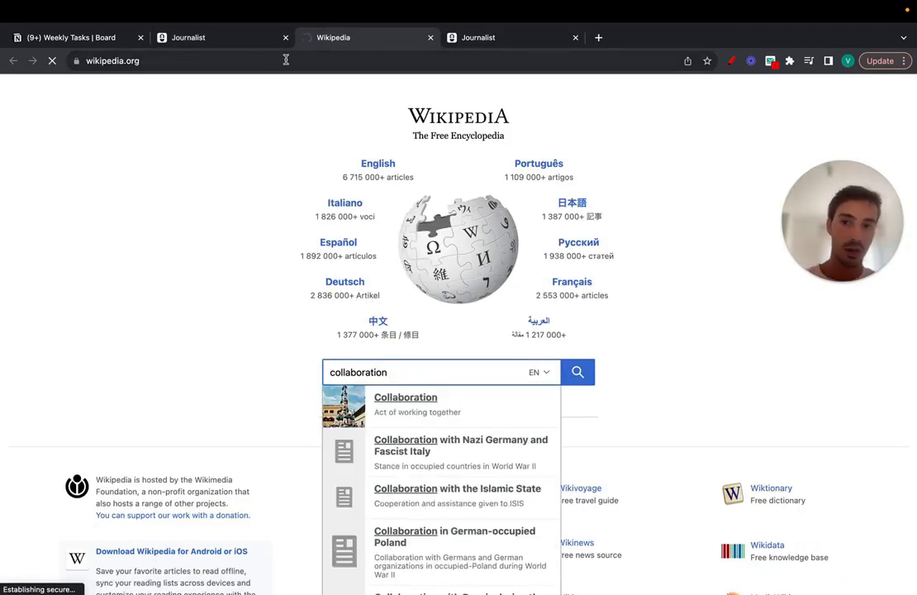
- Select the Wikipedia Collaboration page's web address and compare the page with the linked paragraph in the generated article
click(97, 60)
drag(183, 62, 93, 60)
click(177, 38)
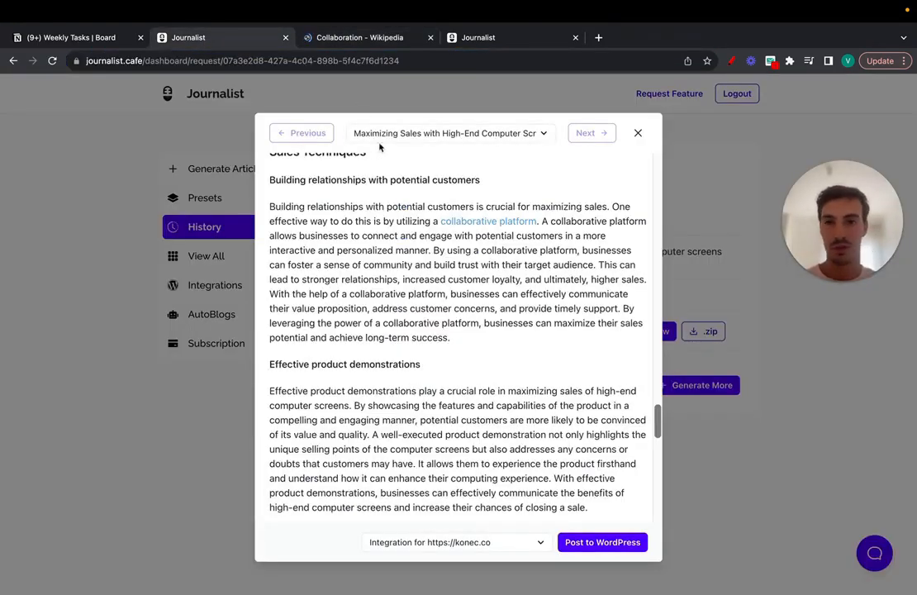
click(324, 37)
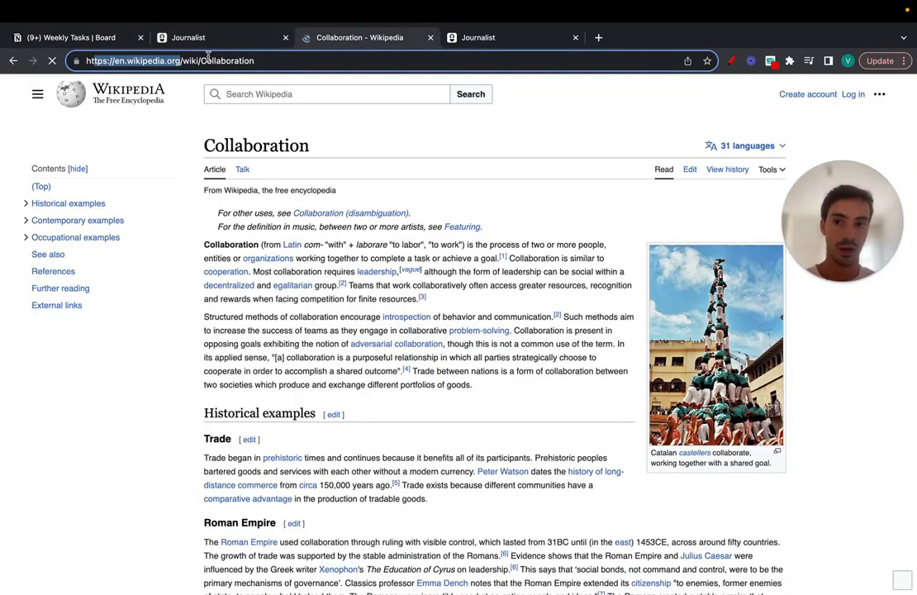
triple_click(176, 60)
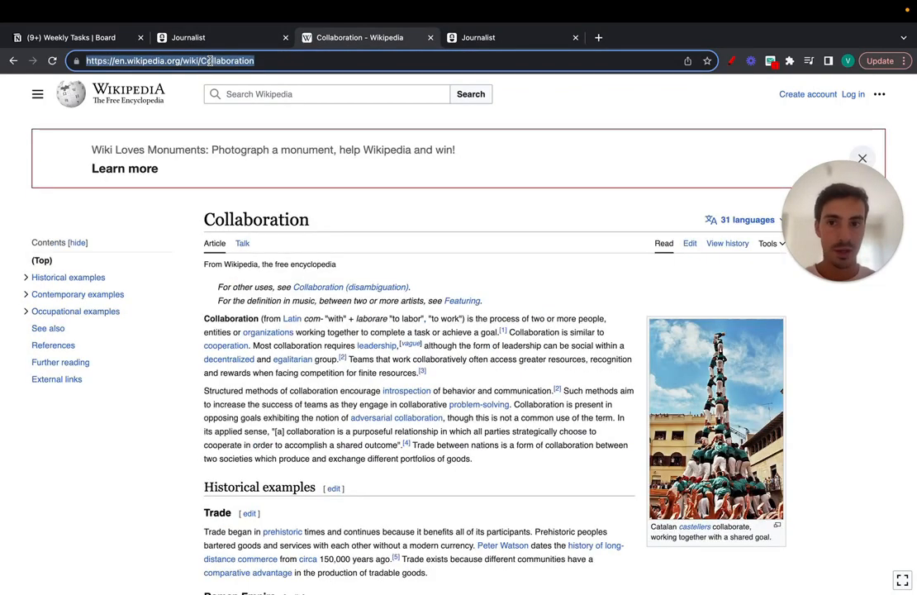
click(232, 38)
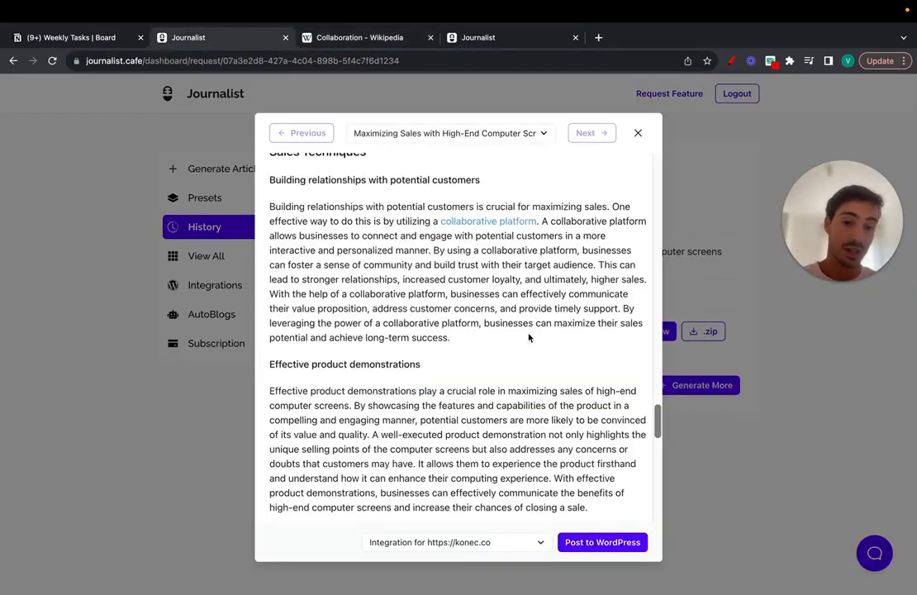
scroll(530, 337, up, 1)
click(347, 42)
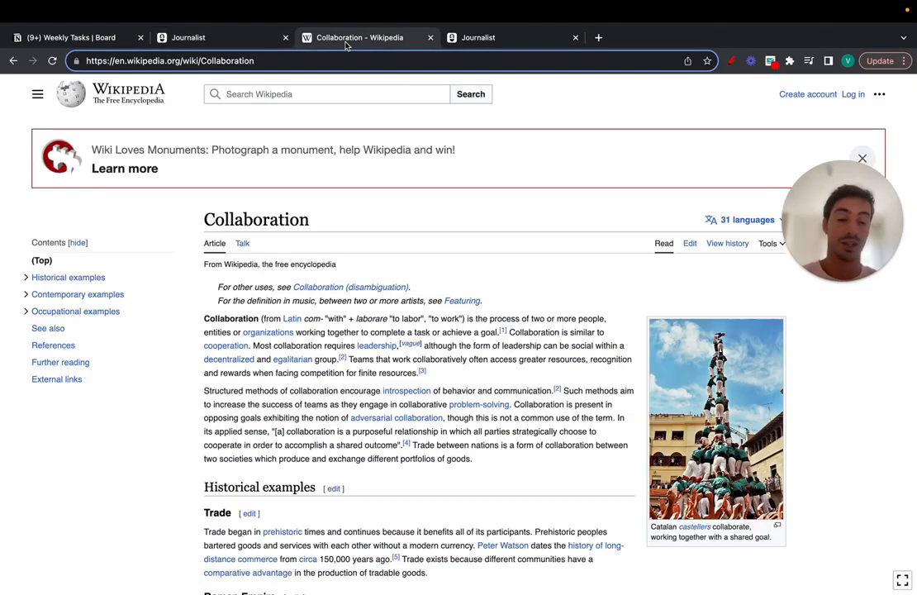
click(249, 43)
- Look through the generated article's sections and view the WordPress integrations offered for posting it
scroll(537, 267, down, 10)
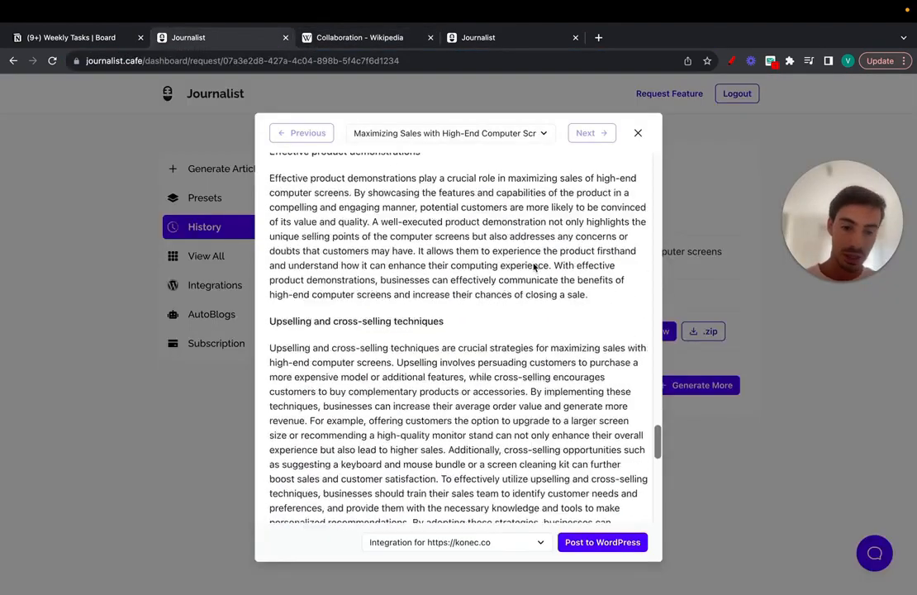
scroll(535, 266, up, 8)
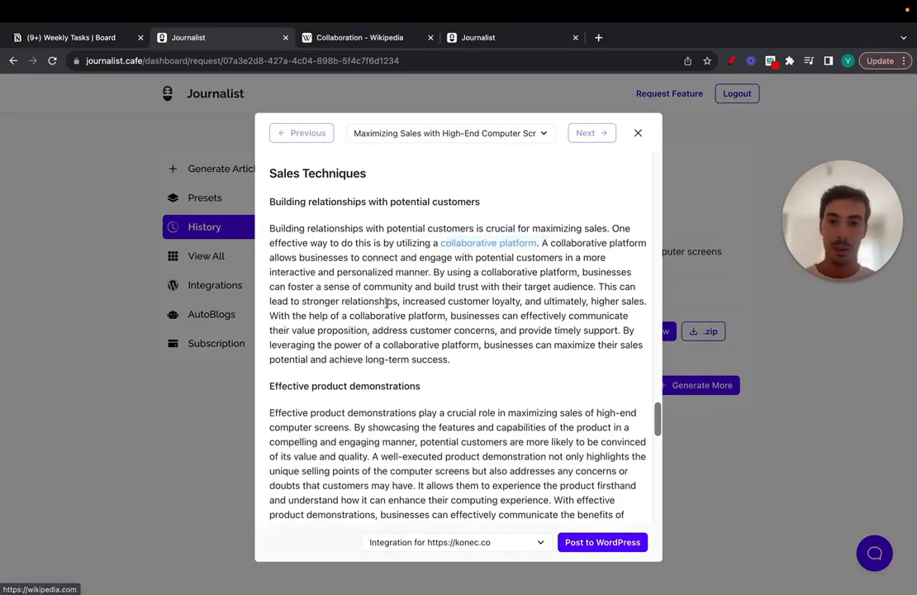
scroll(444, 302, down, 10)
scroll(386, 303, up, 20)
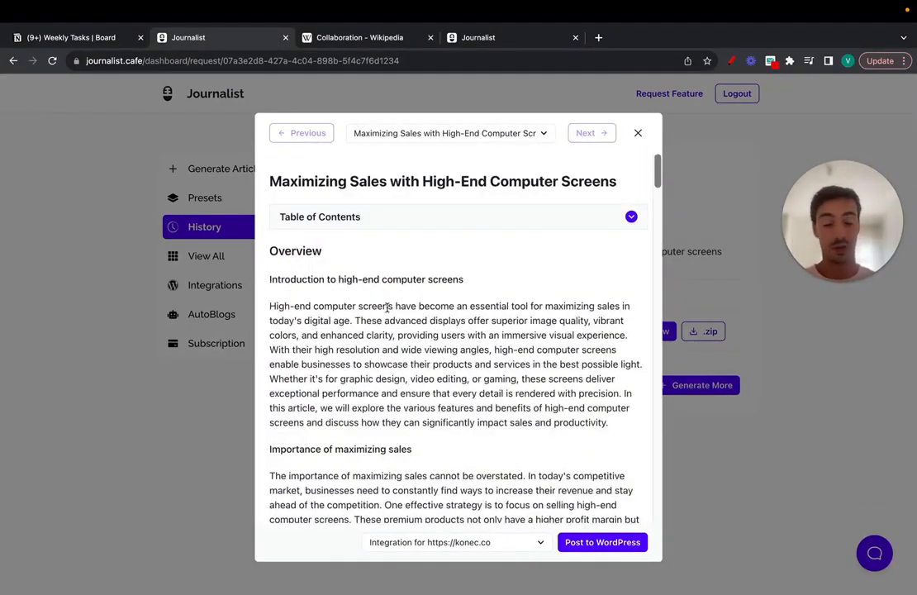
scroll(388, 307, down, 10)
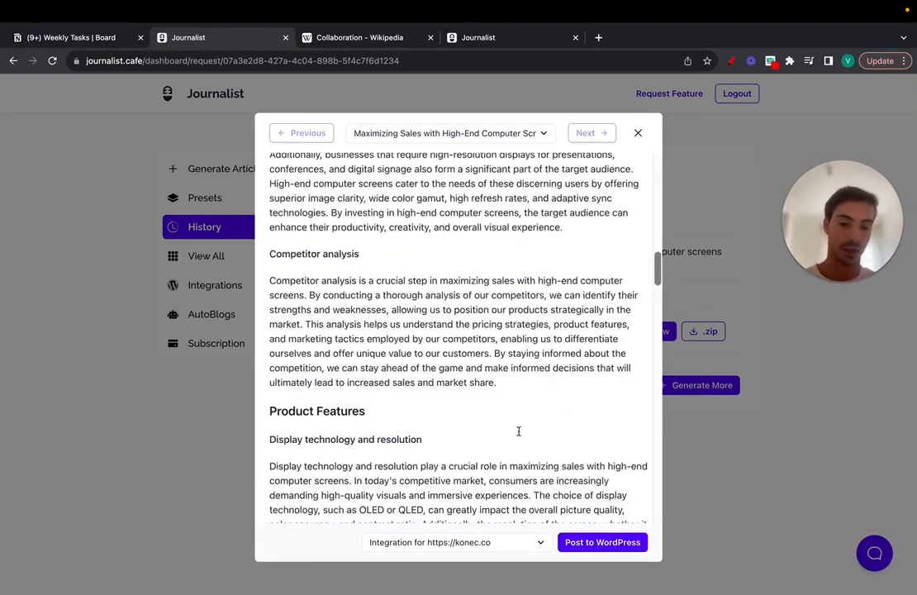
click(494, 547)
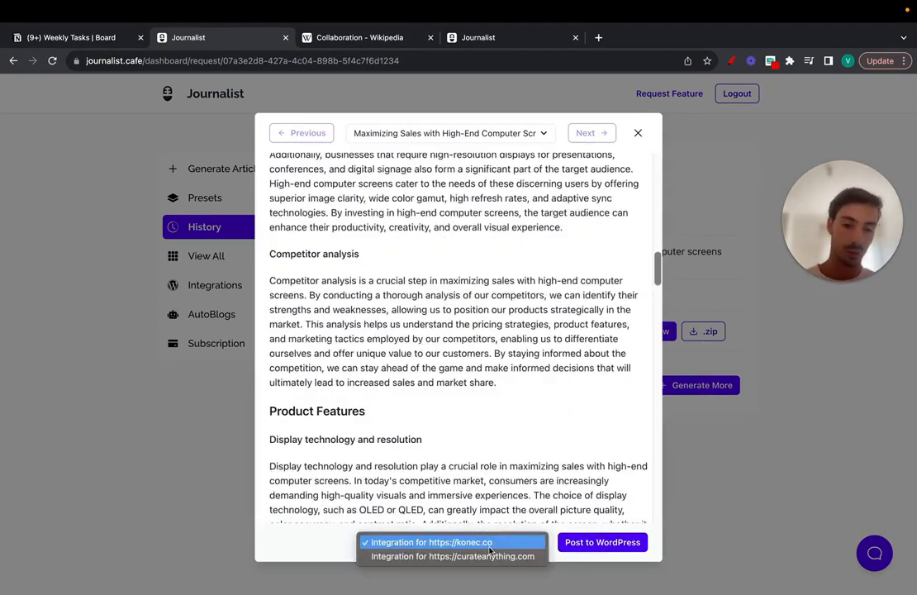
click(510, 440)
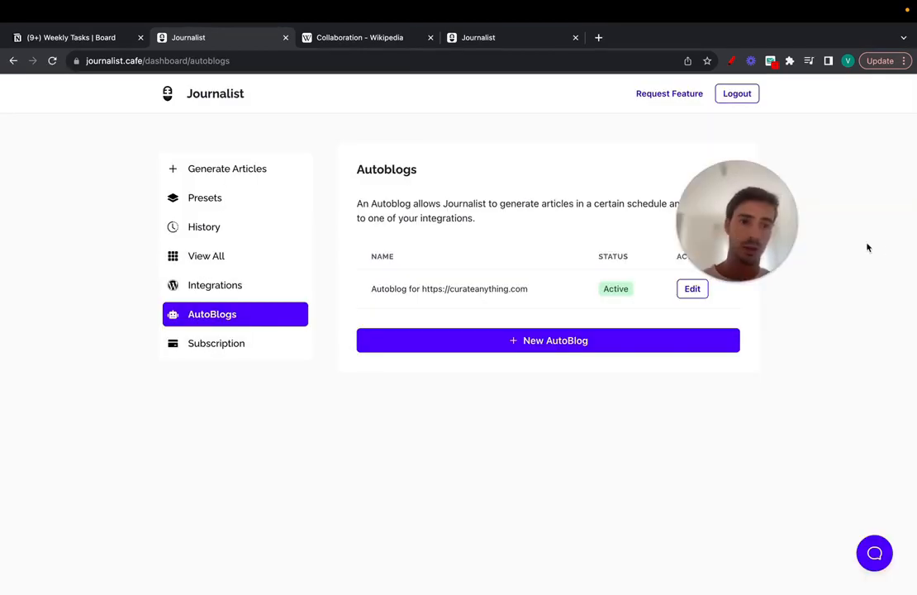
drag(737, 221, 527, 159)
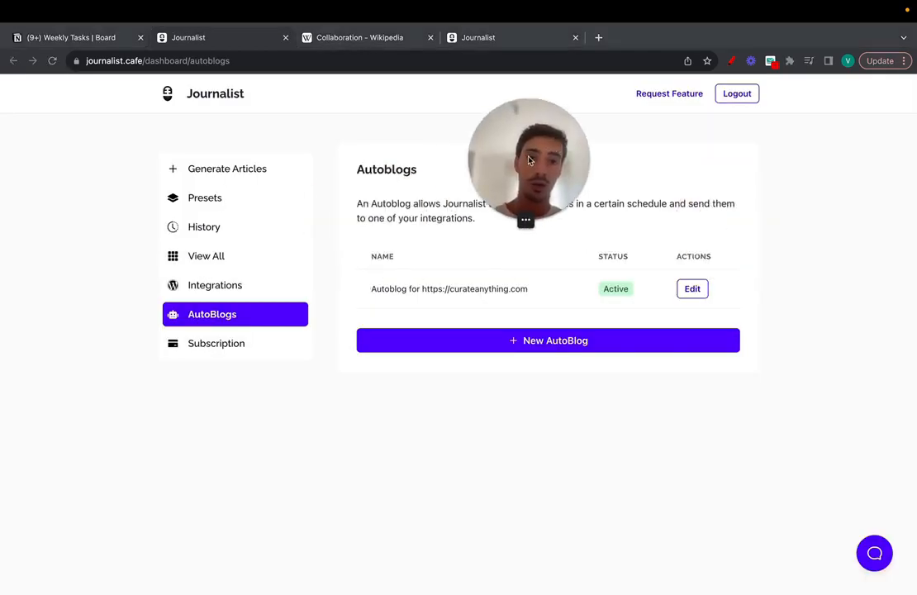